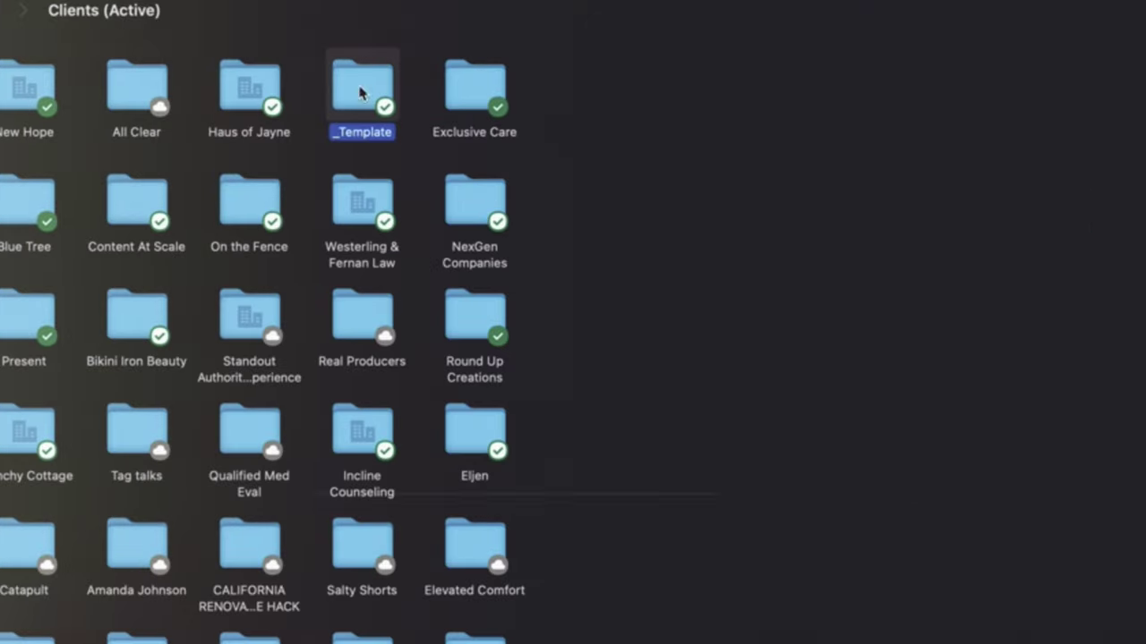
drag(364, 92, 724, 200)
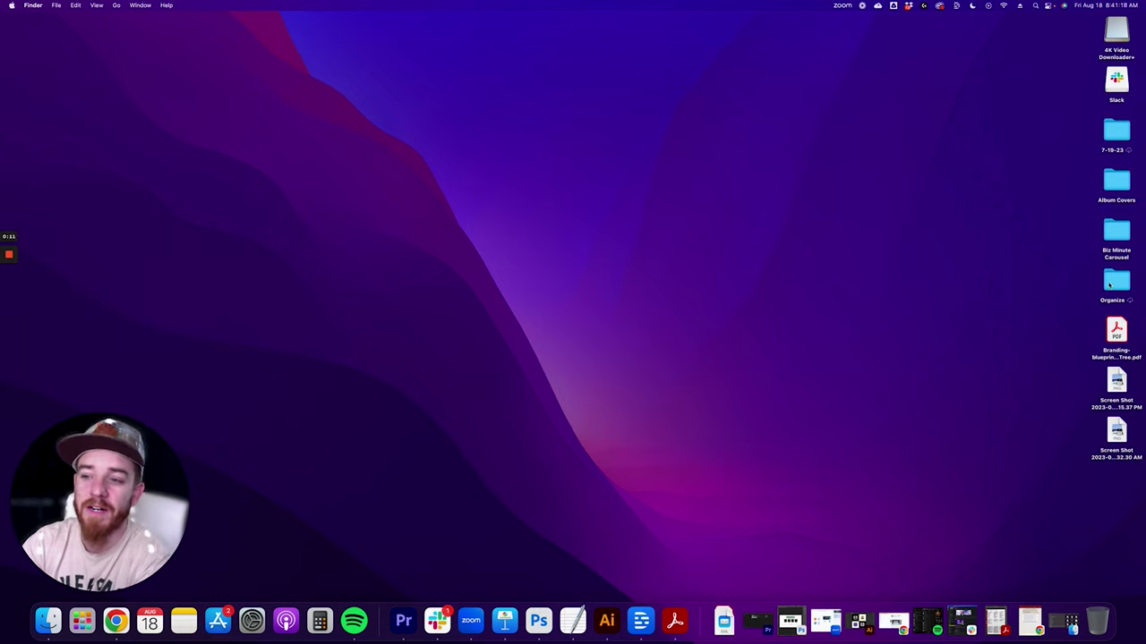
Look through the desktop's Organize folder and its New Folder With Items subfolder, and close the window.
click(1110, 282)
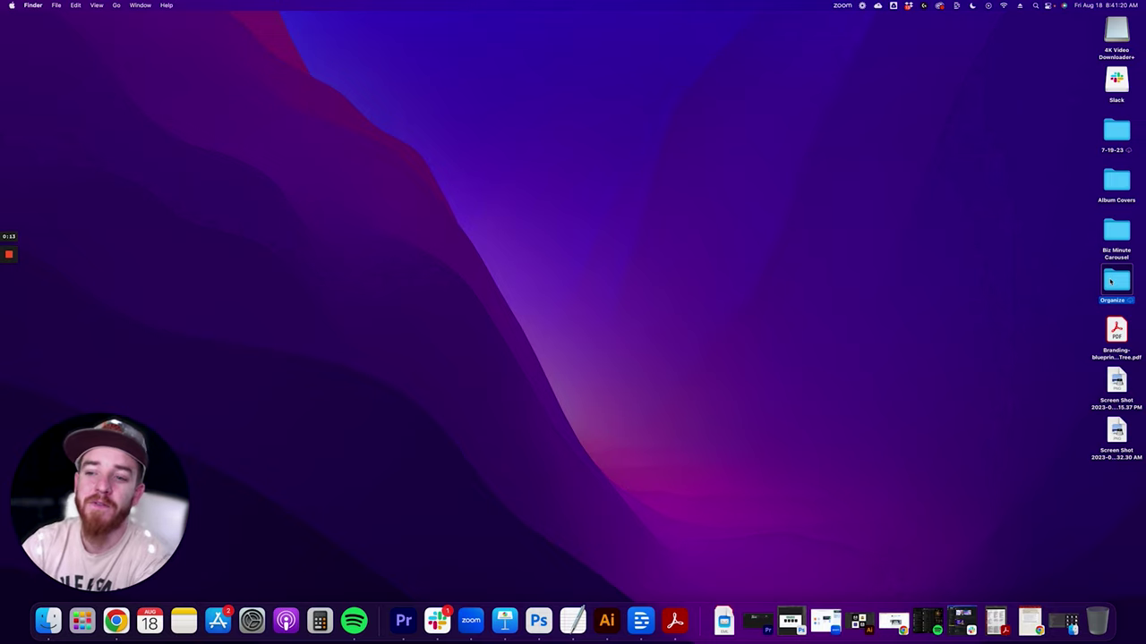
double_click(1110, 282)
scroll(812, 289, down, 10)
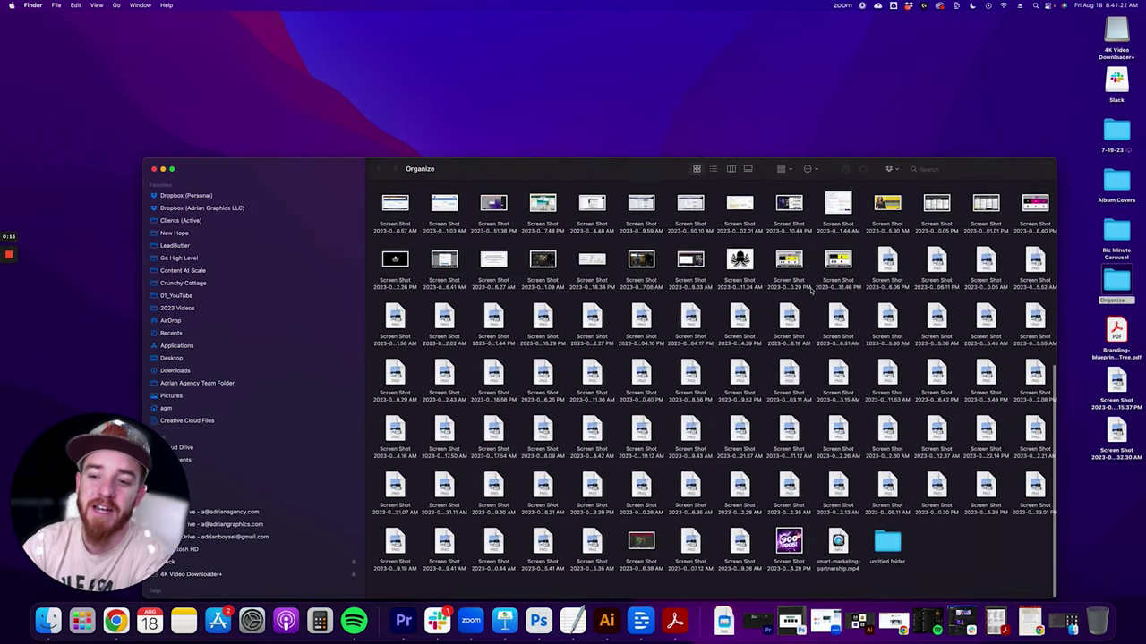
scroll(812, 289, up, 10)
click(541, 209)
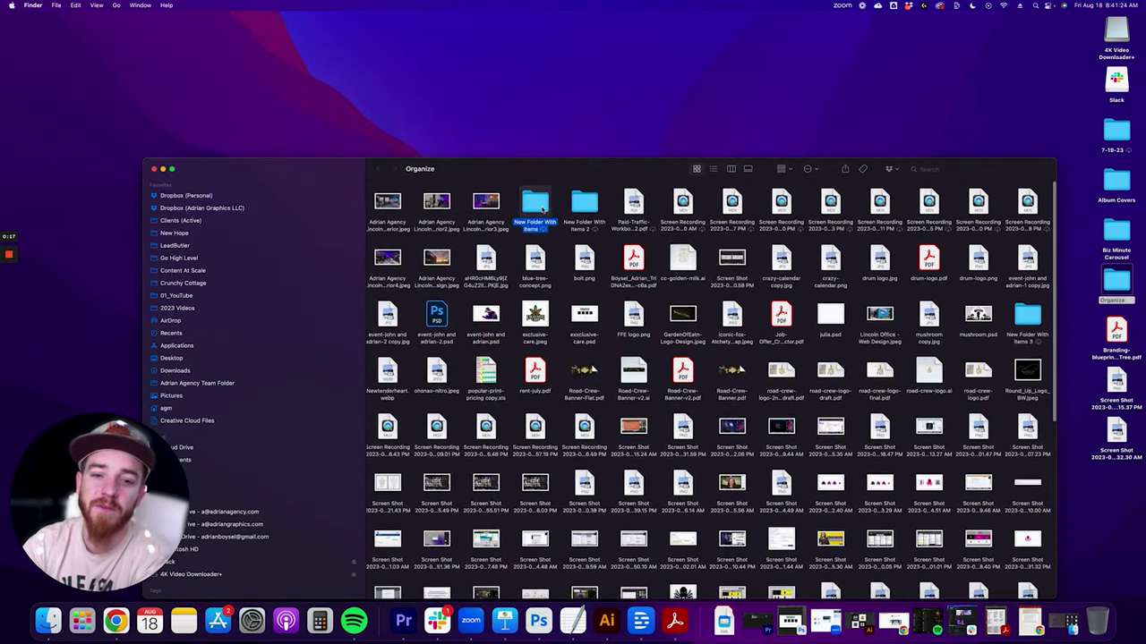
double_click(535, 204)
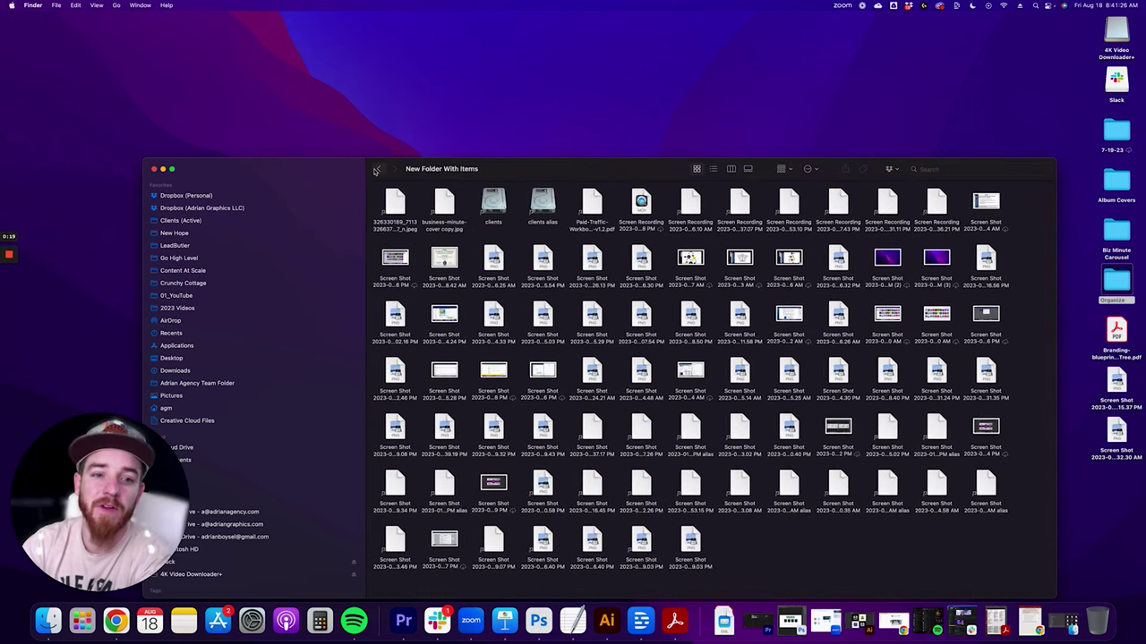
click(378, 169)
click(155, 168)
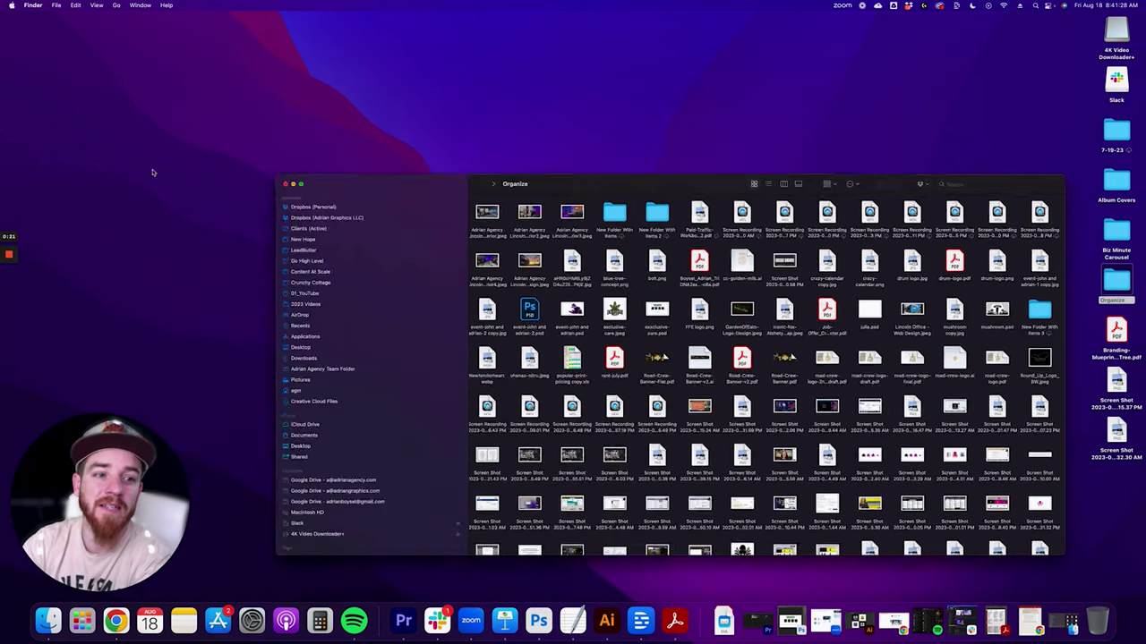
Browse the contents of the Dropbox (Adrian Graphics LLC) folder in a new full-screen Finder window.
click(49, 622)
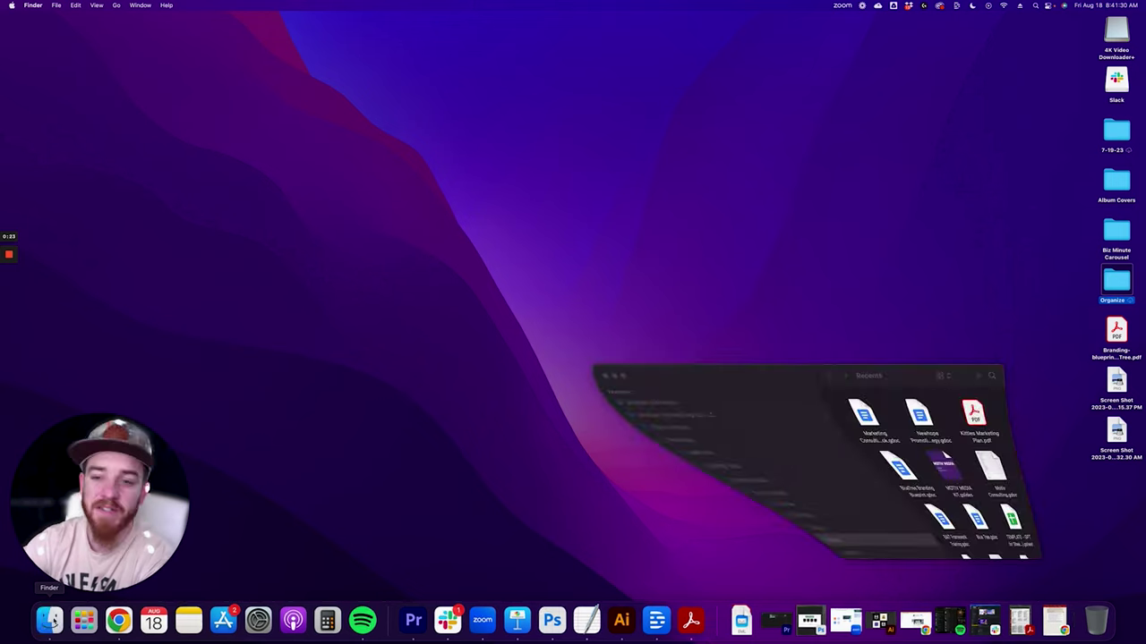
drag(737, 373, 716, 261)
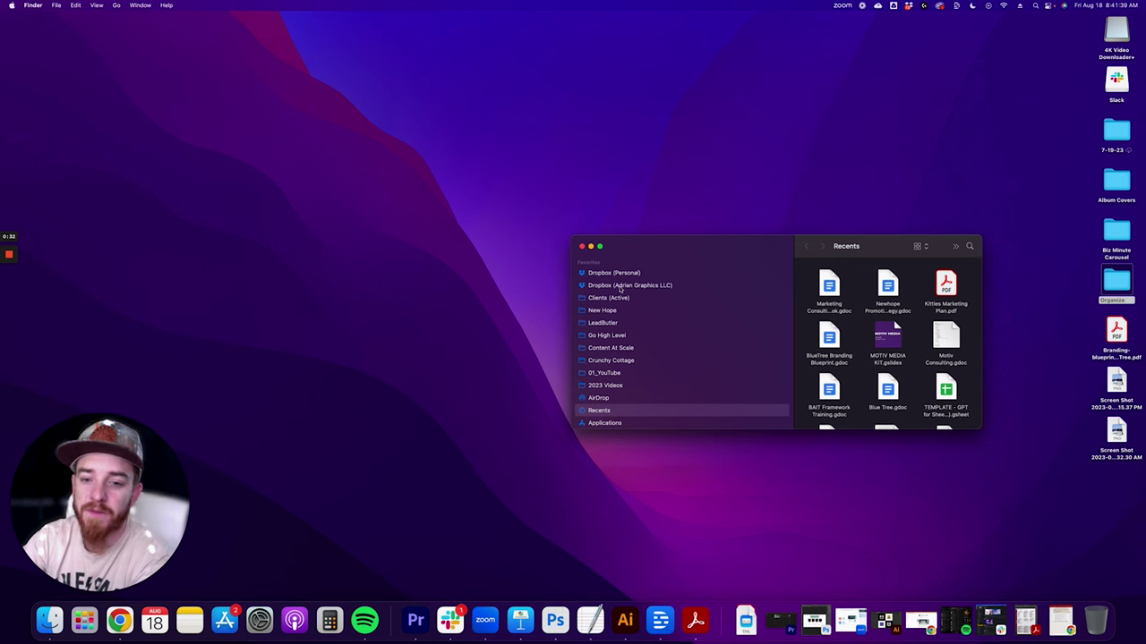
click(619, 286)
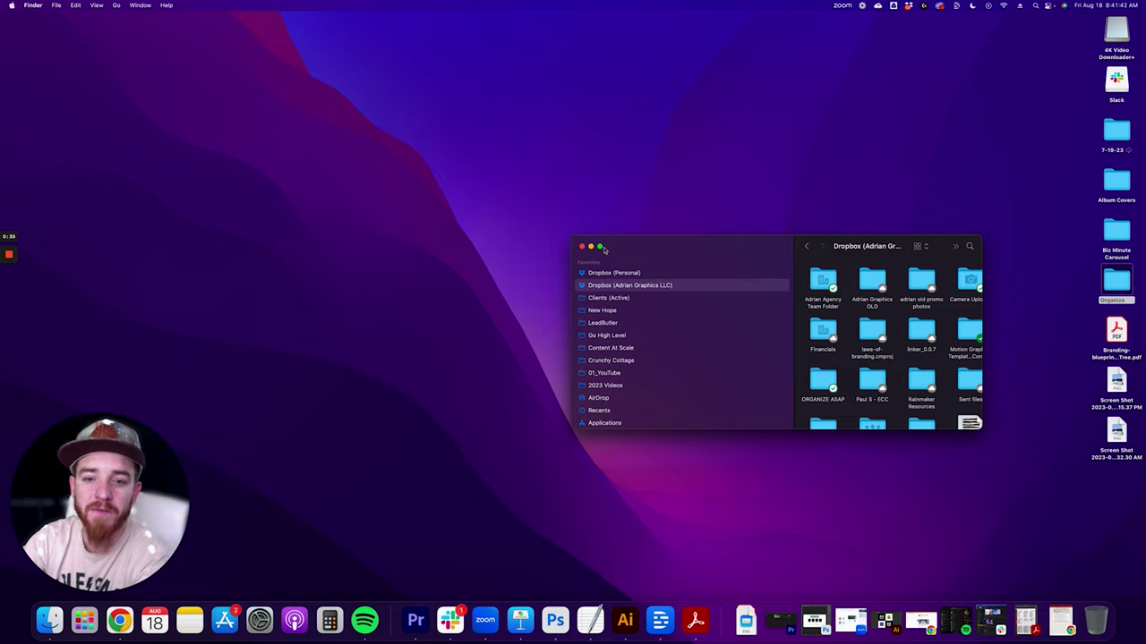
click(602, 247)
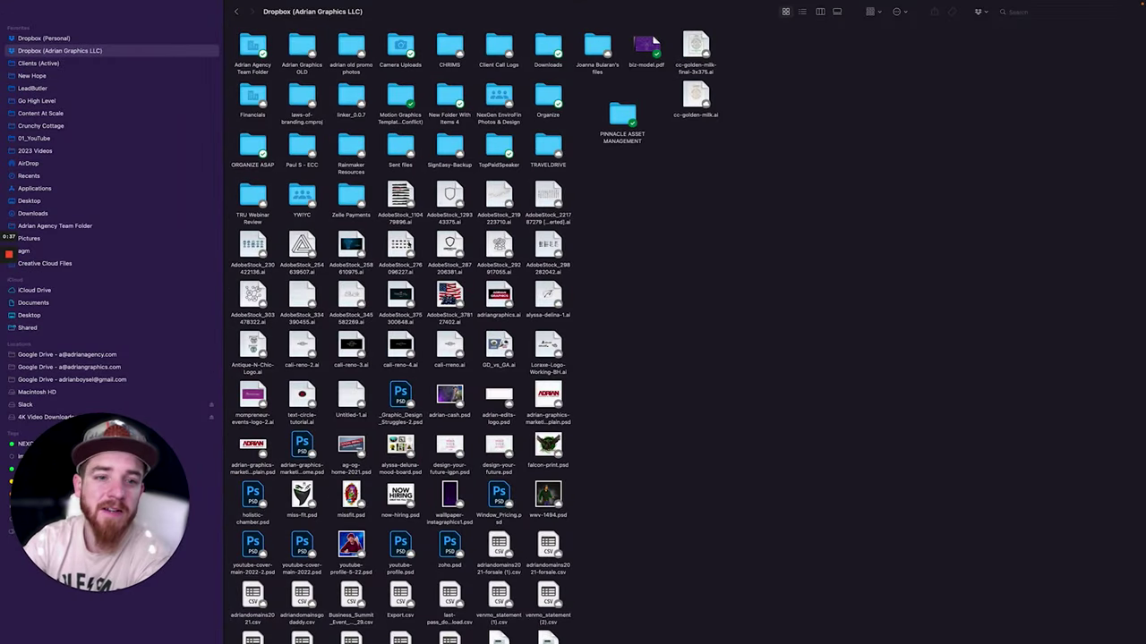
scroll(628, 293, down, 20)
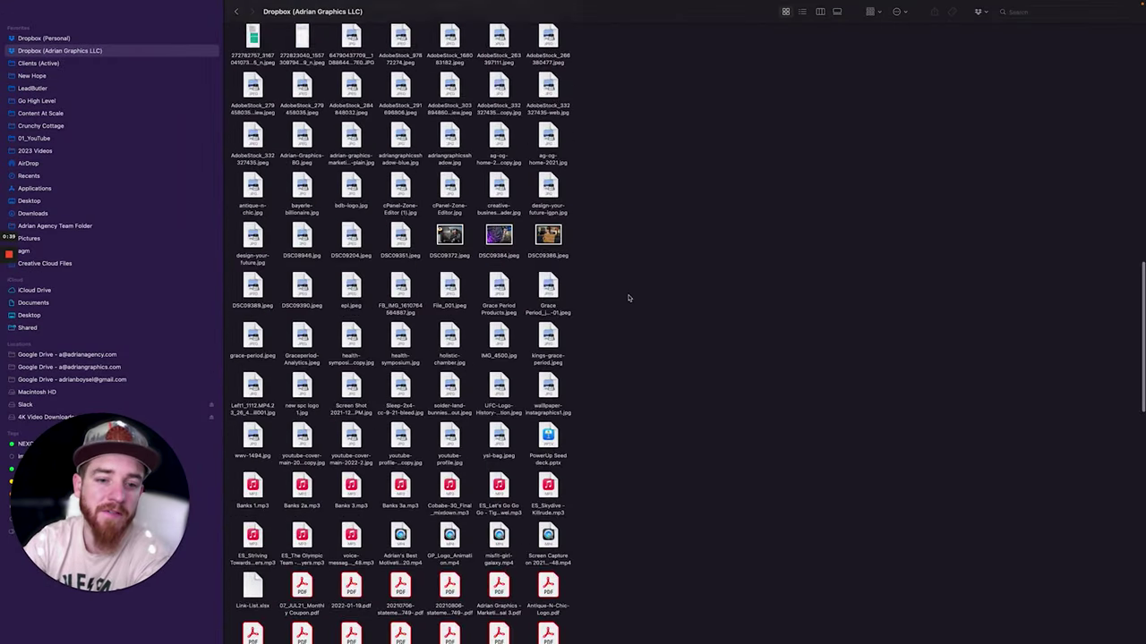
scroll(632, 294, up, 15)
scroll(632, 294, up, 8)
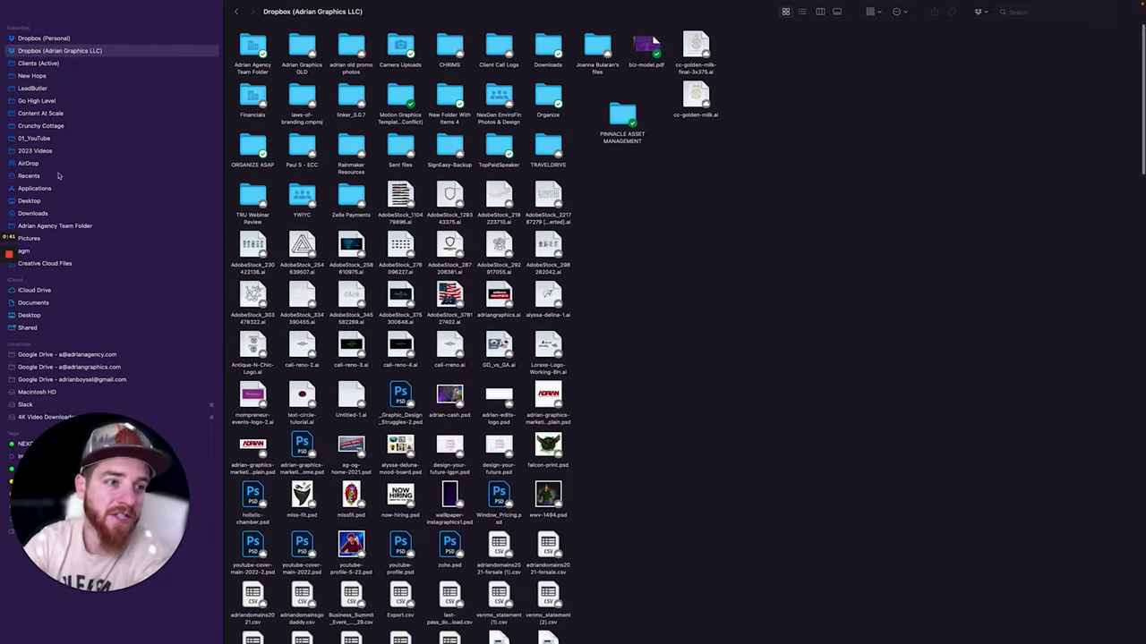
Open the New Hope client folder in Clients (Active) and review its numbered subfolders.
click(33, 77)
click(36, 63)
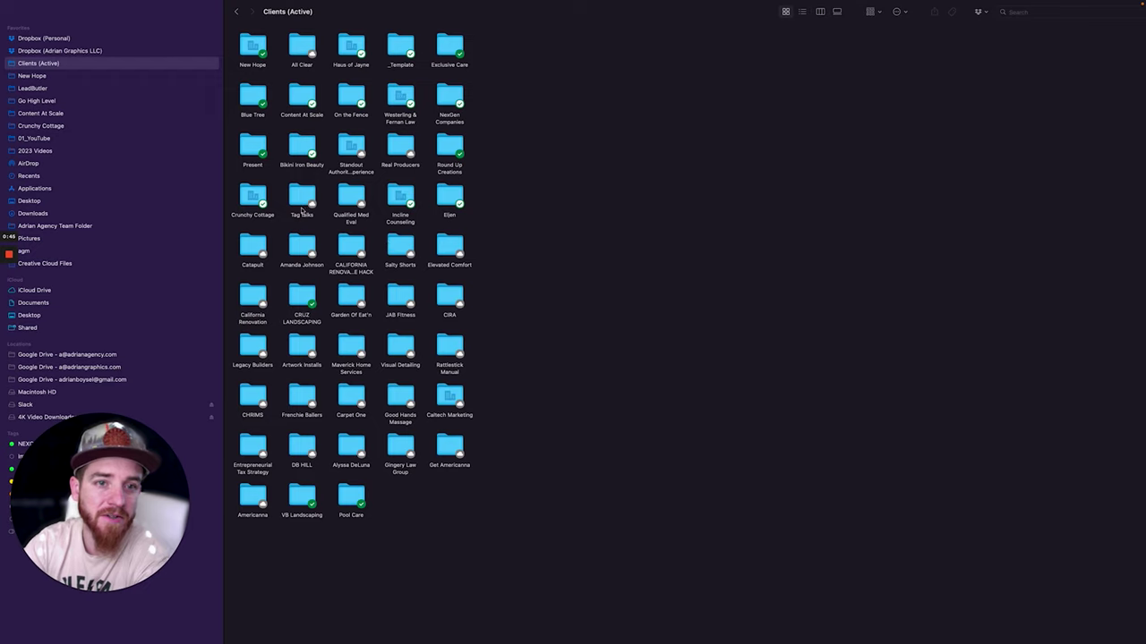
double_click(252, 50)
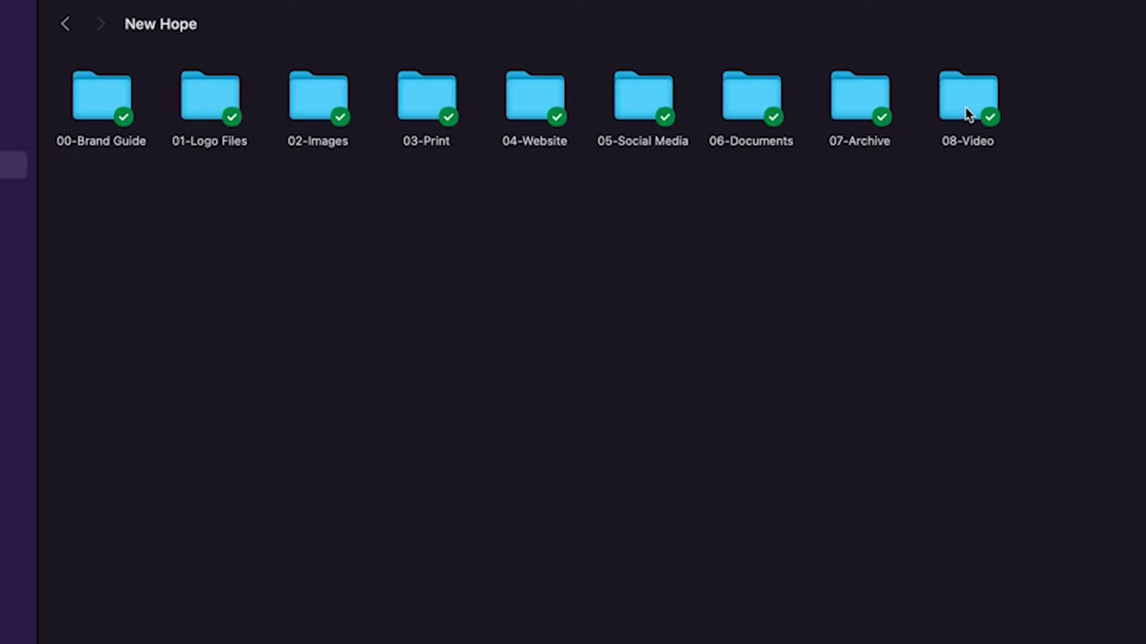
click(100, 108)
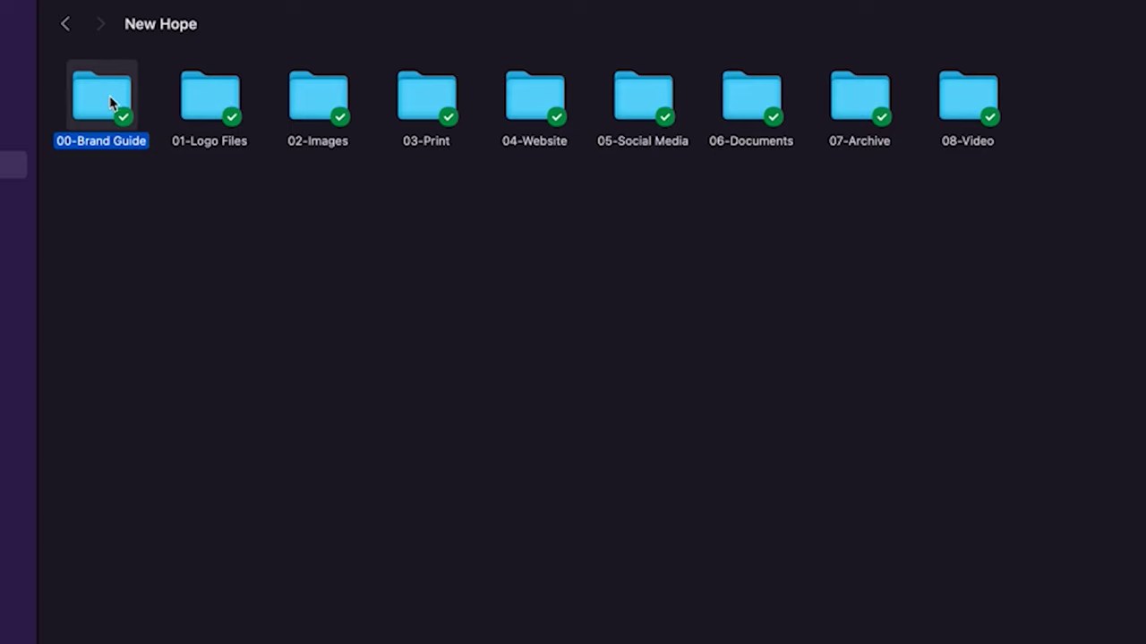
click(175, 102)
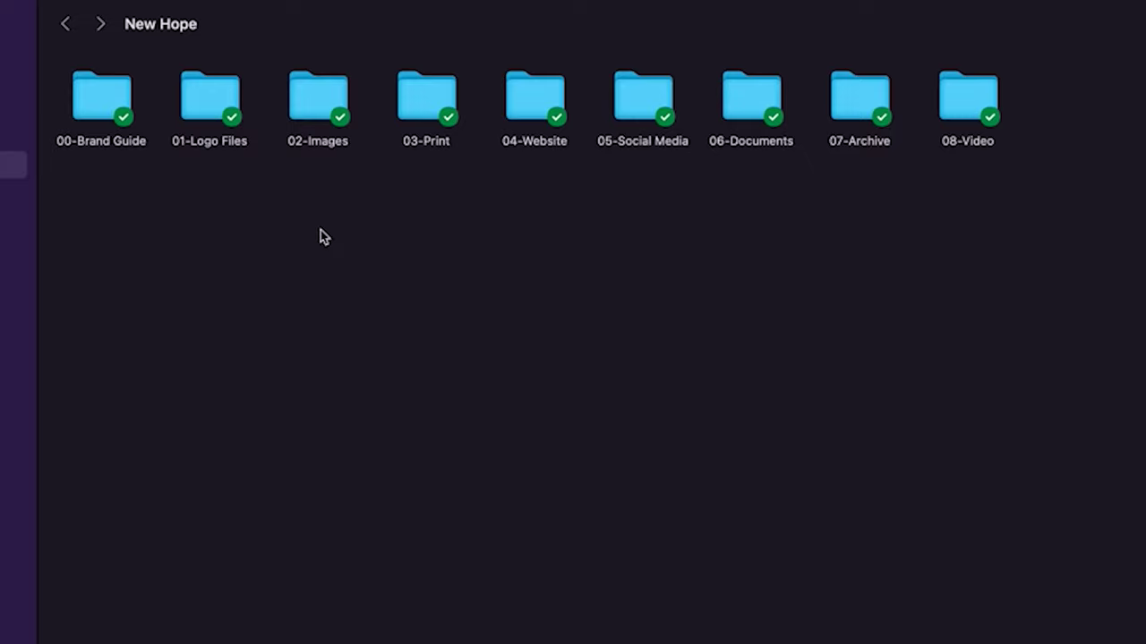
click(430, 102)
click(634, 119)
click(746, 113)
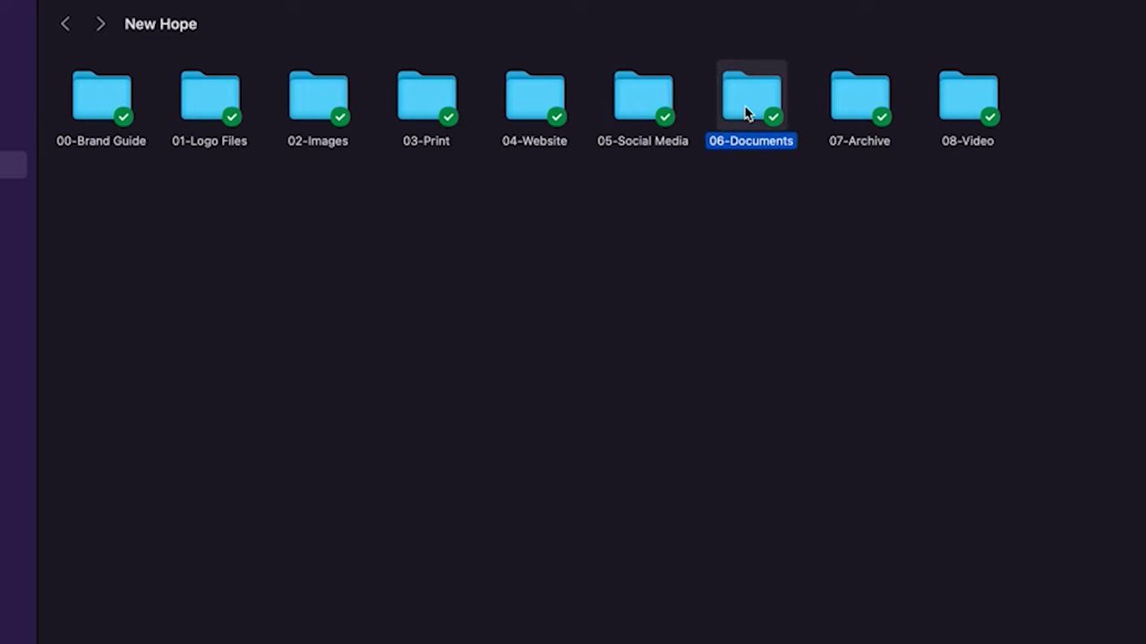
Review the files in New Hope's 06-Documents folder and the Dropbox sharing options of the 08-Video folder.
double_click(747, 113)
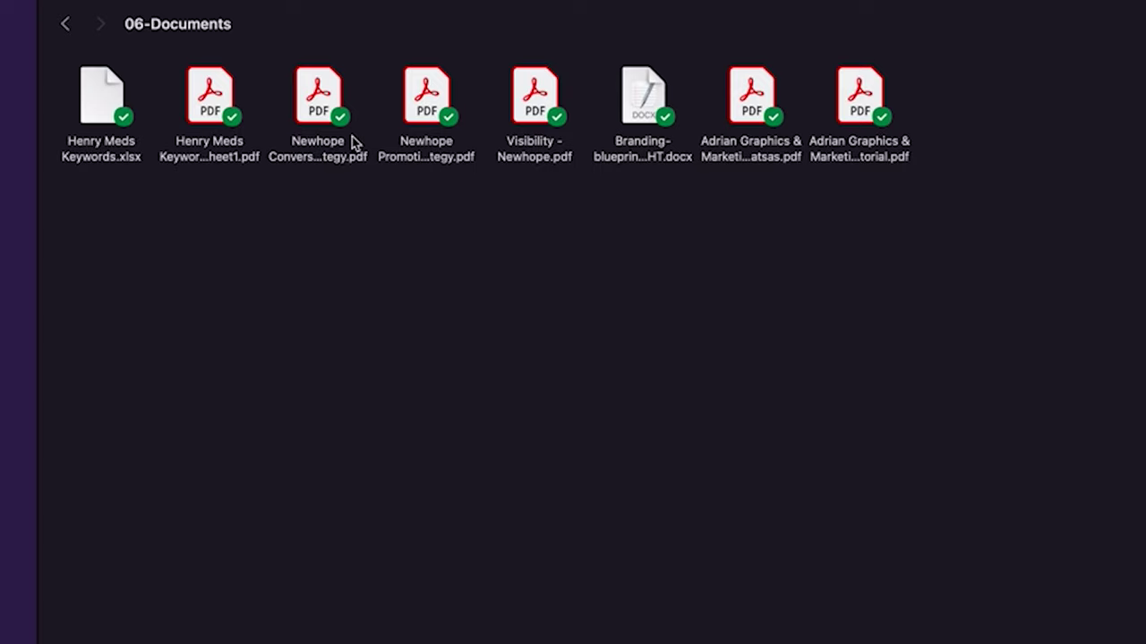
click(64, 26)
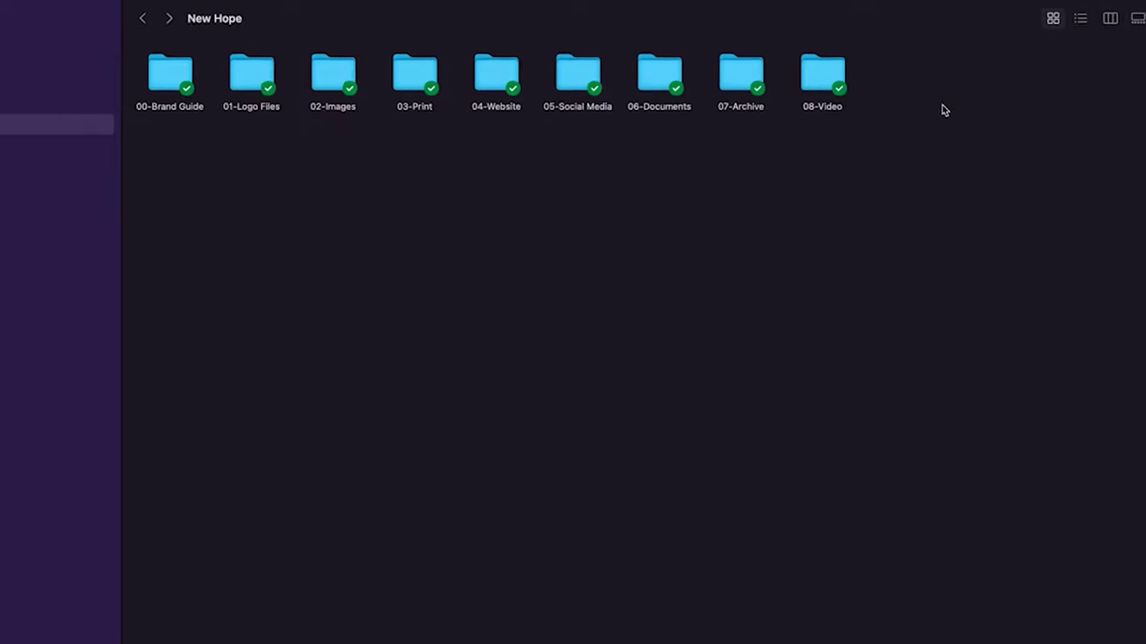
right_click(729, 64)
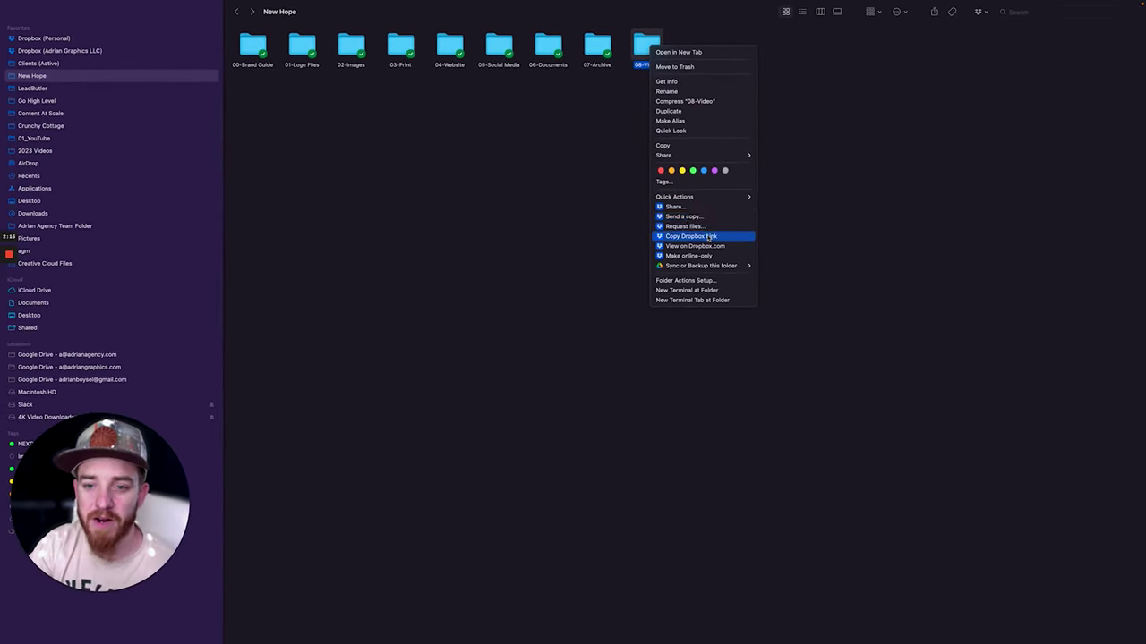
click(513, 220)
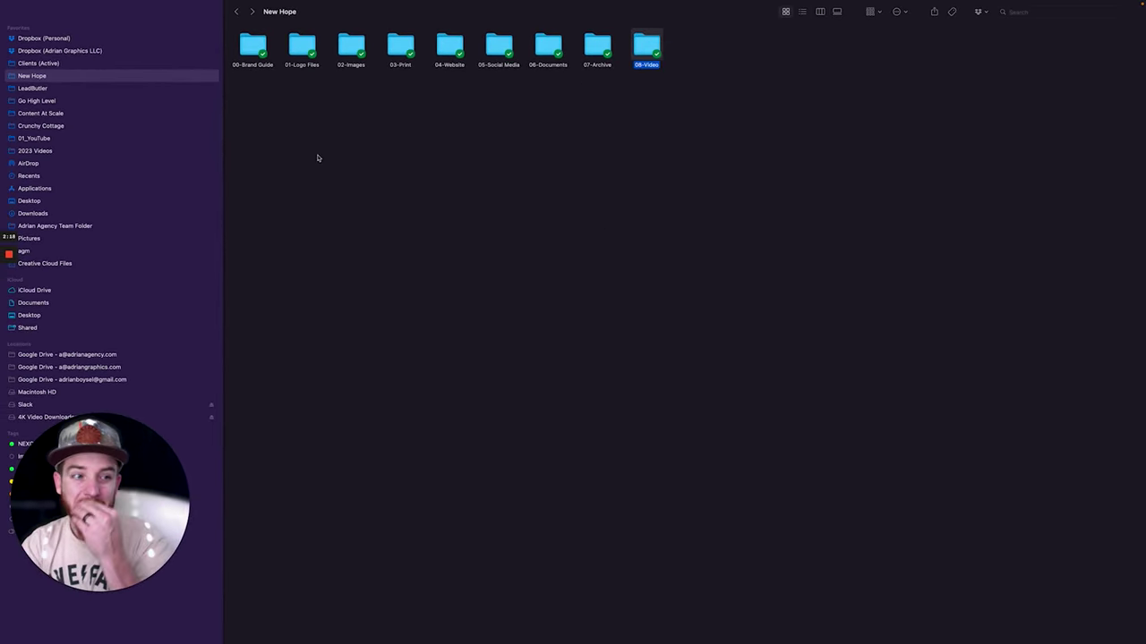
Open the Crunchy Cottage client folder, display its contents as icons, and review its numbered and unsorted items.
click(126, 125)
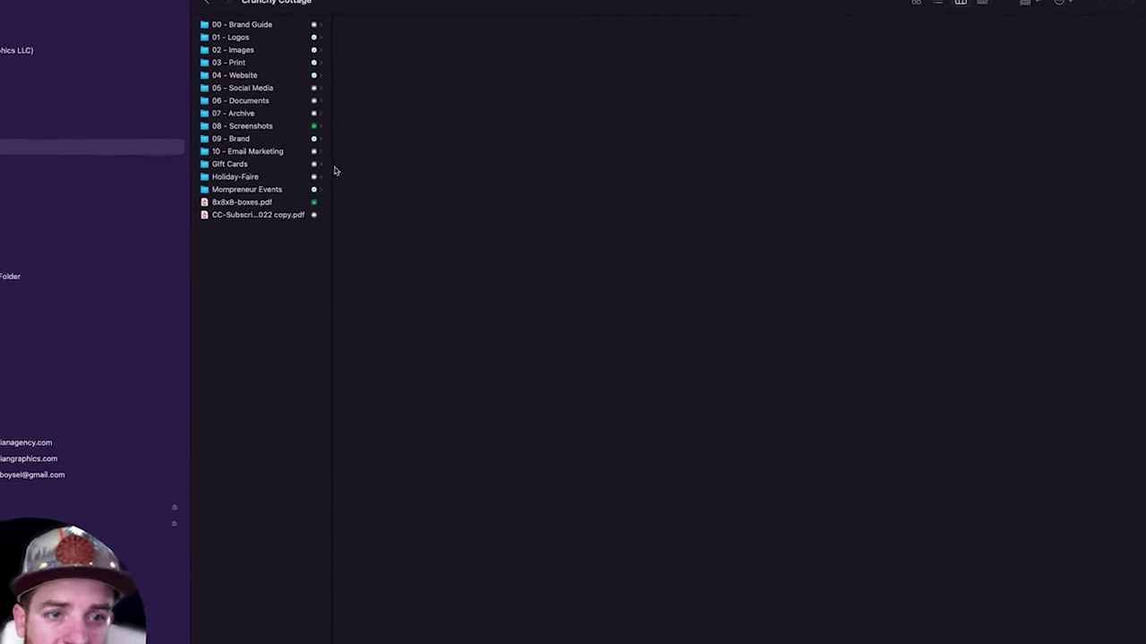
key(super+1)
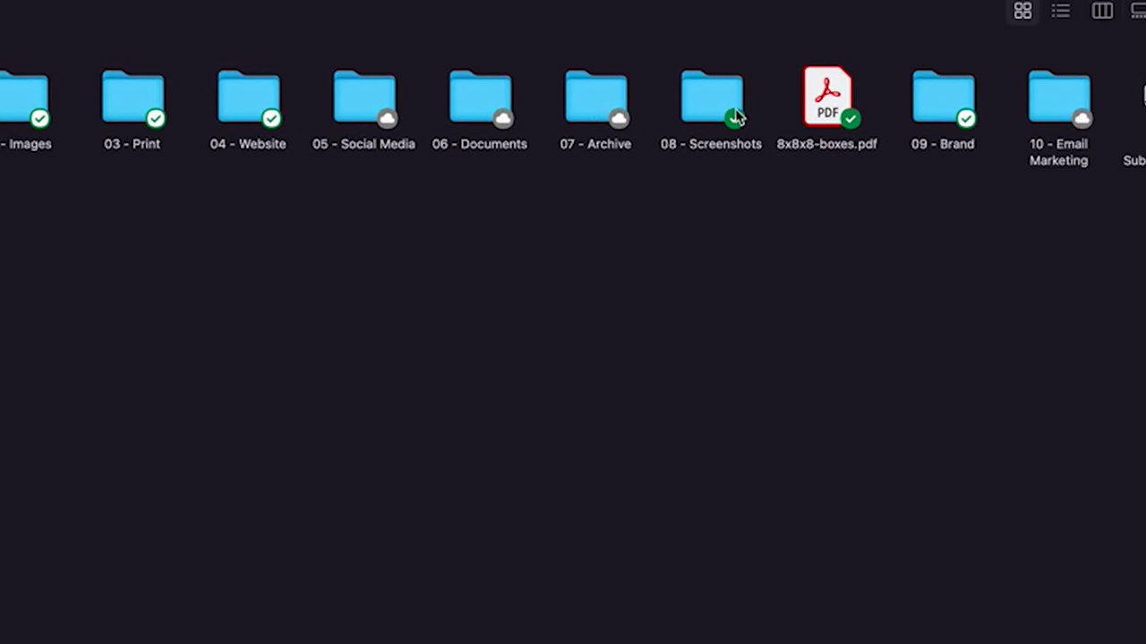
click(1008, 94)
click(974, 110)
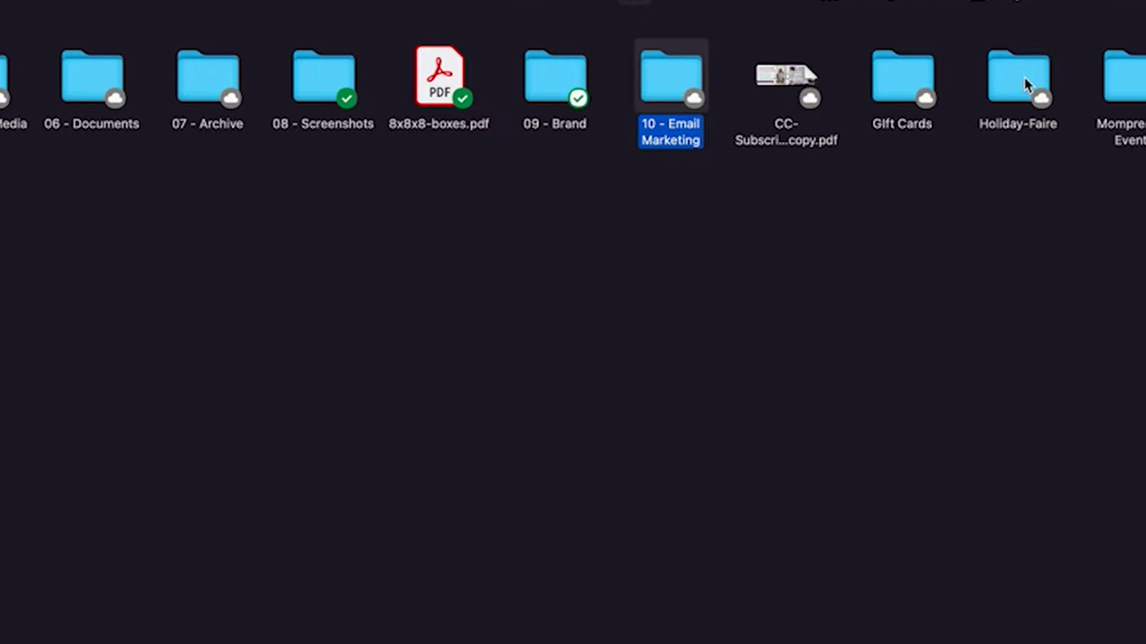
click(959, 284)
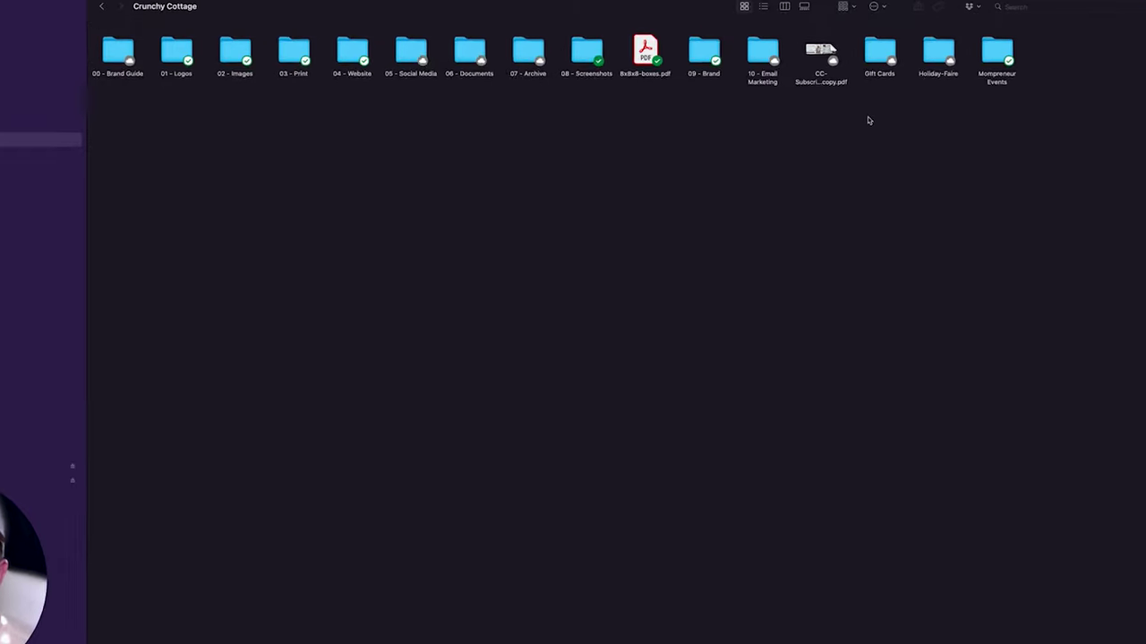
Create a folder named "12- Events" in Crunchy Cottage and move the Holiday-Faire and Mompreneur Events folders into it.
right_click(858, 127)
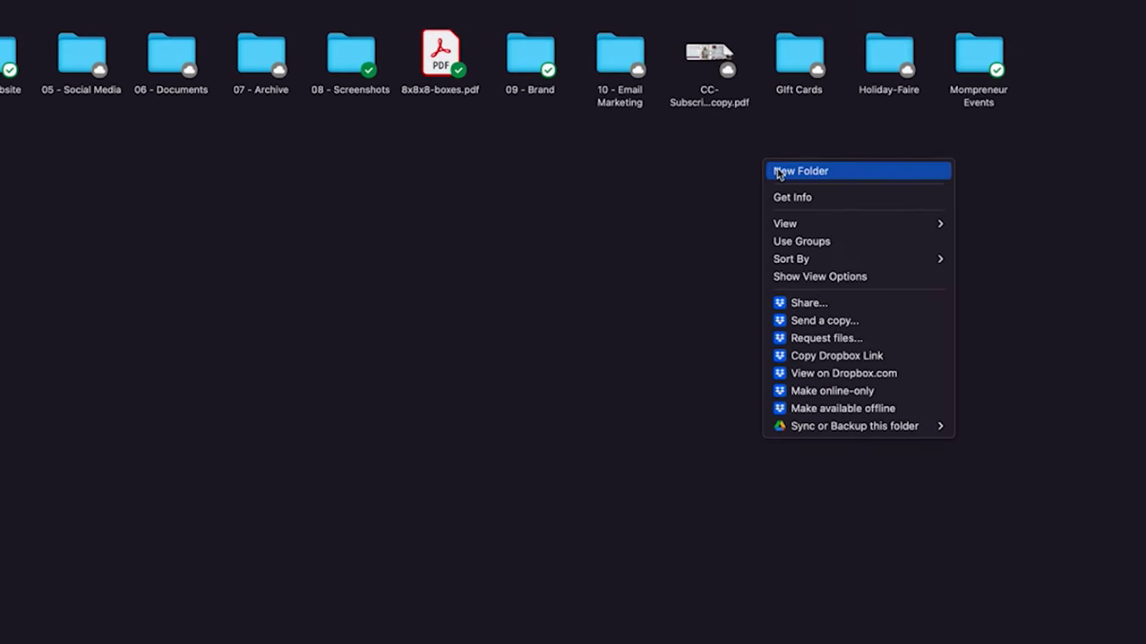
click(778, 171)
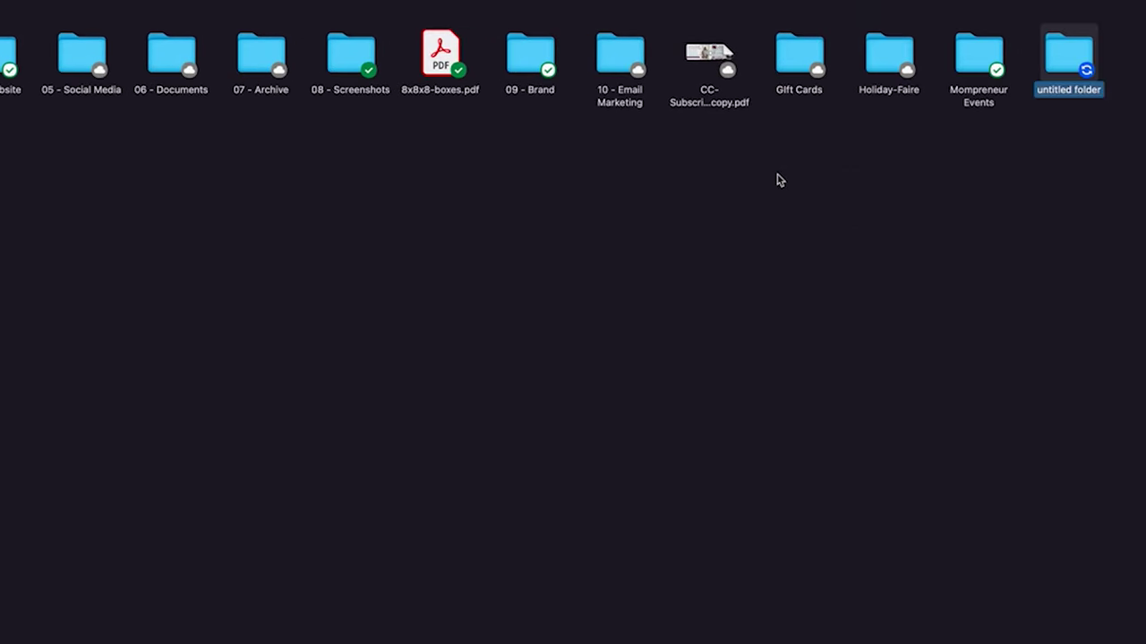
text(12- E)
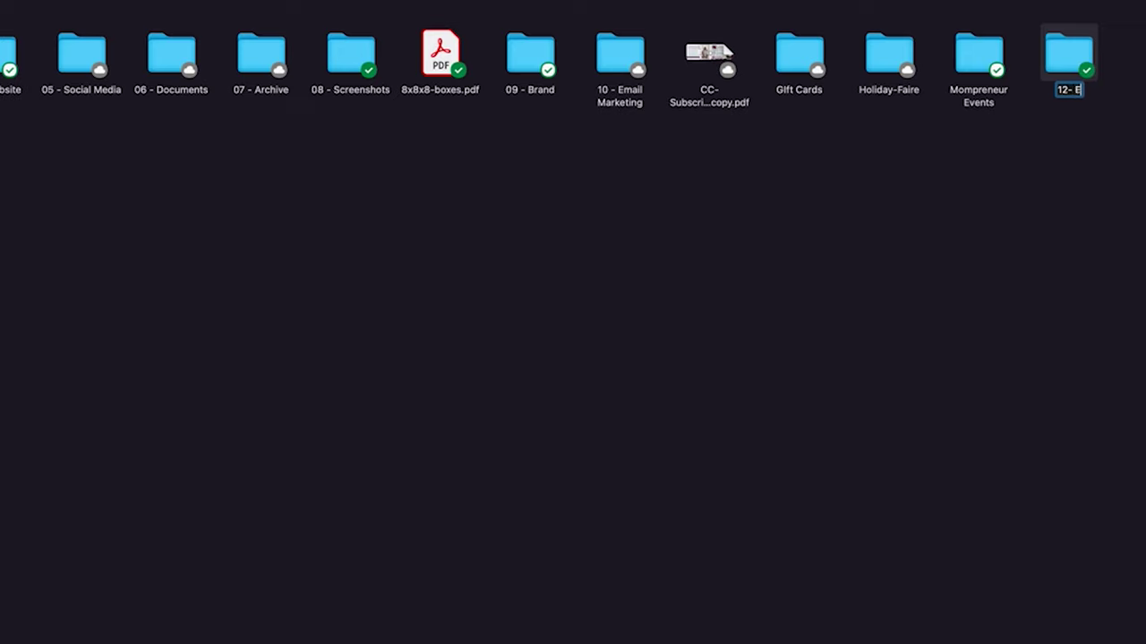
text(vents)
key(Return)
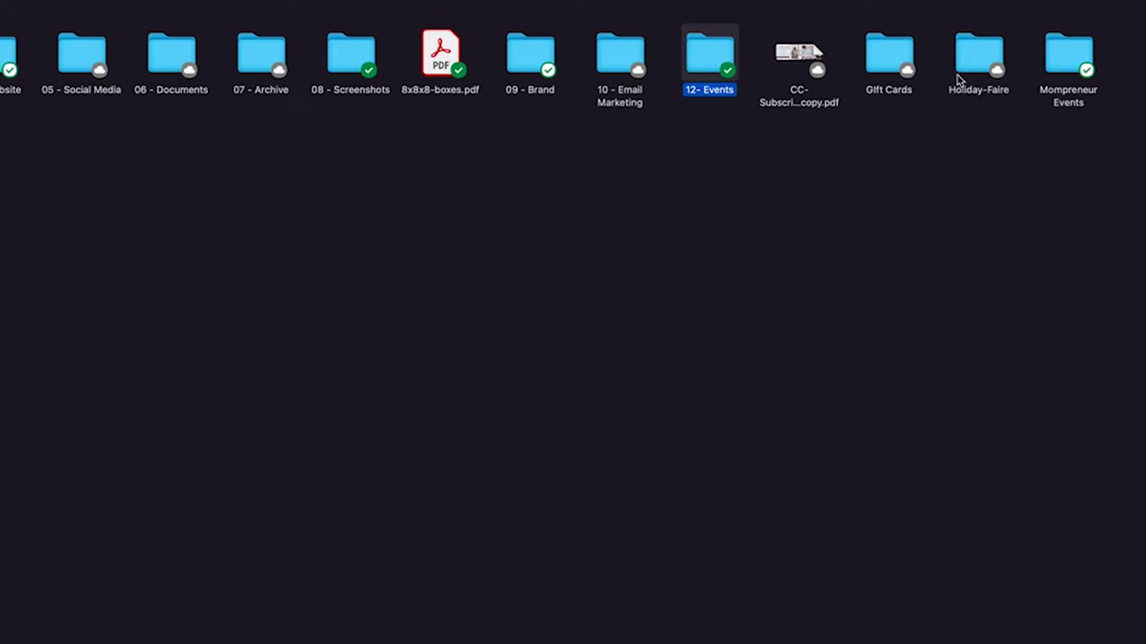
drag(958, 81, 732, 71)
drag(968, 64, 705, 69)
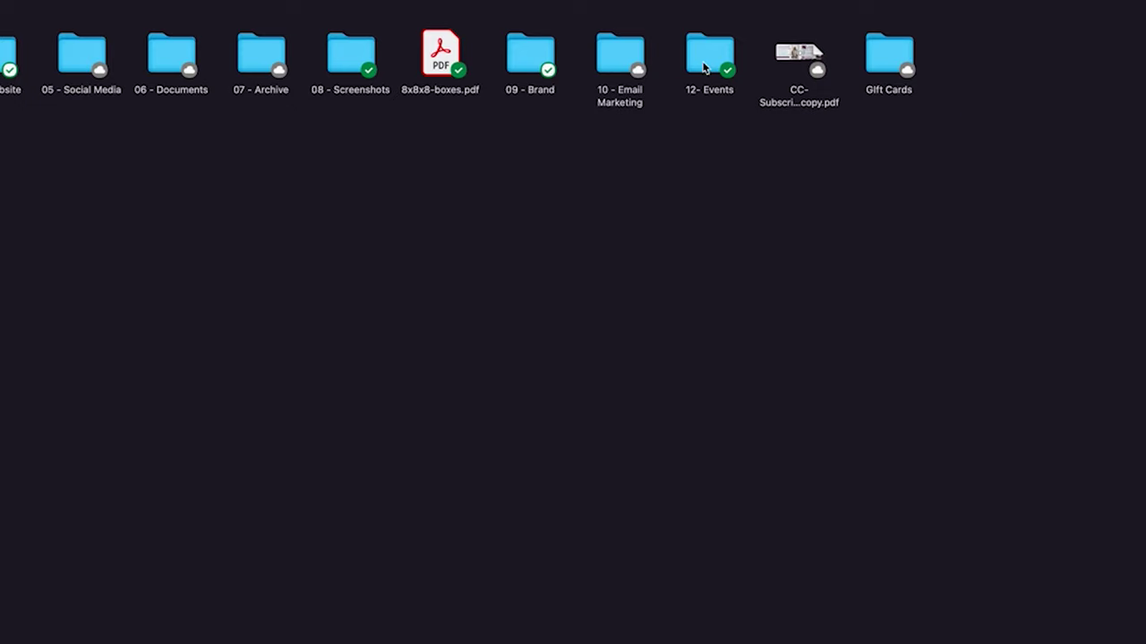
Preview CC-Subscribe-5-2022 copy.pdf and move it and 8x8x8-boxes.pdf into the 03 - Print folder.
click(801, 56)
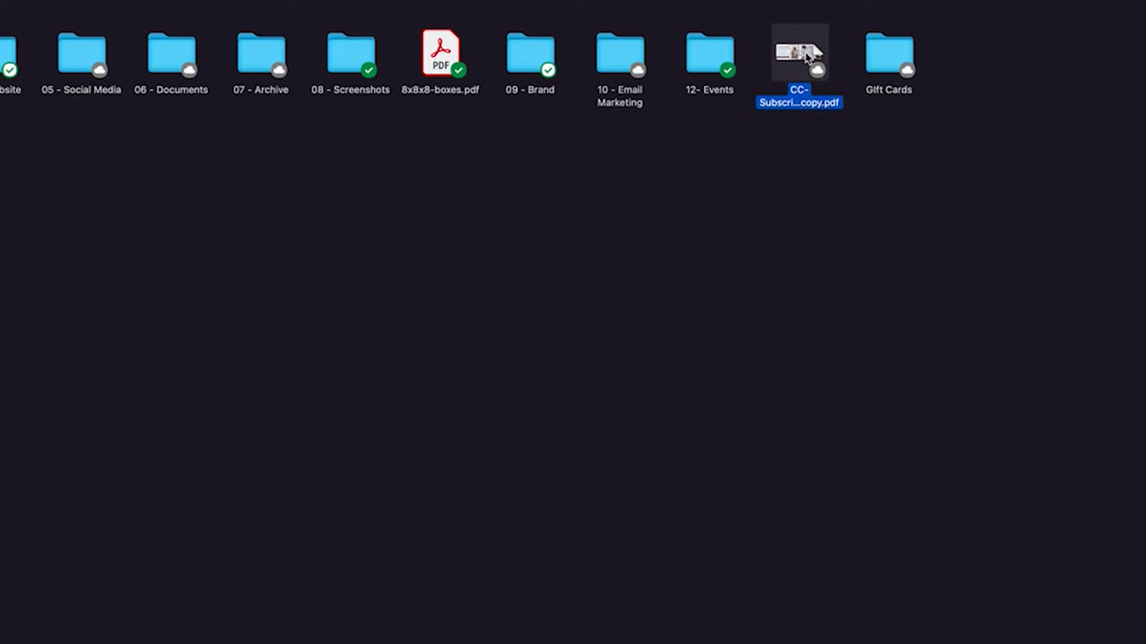
key(space)
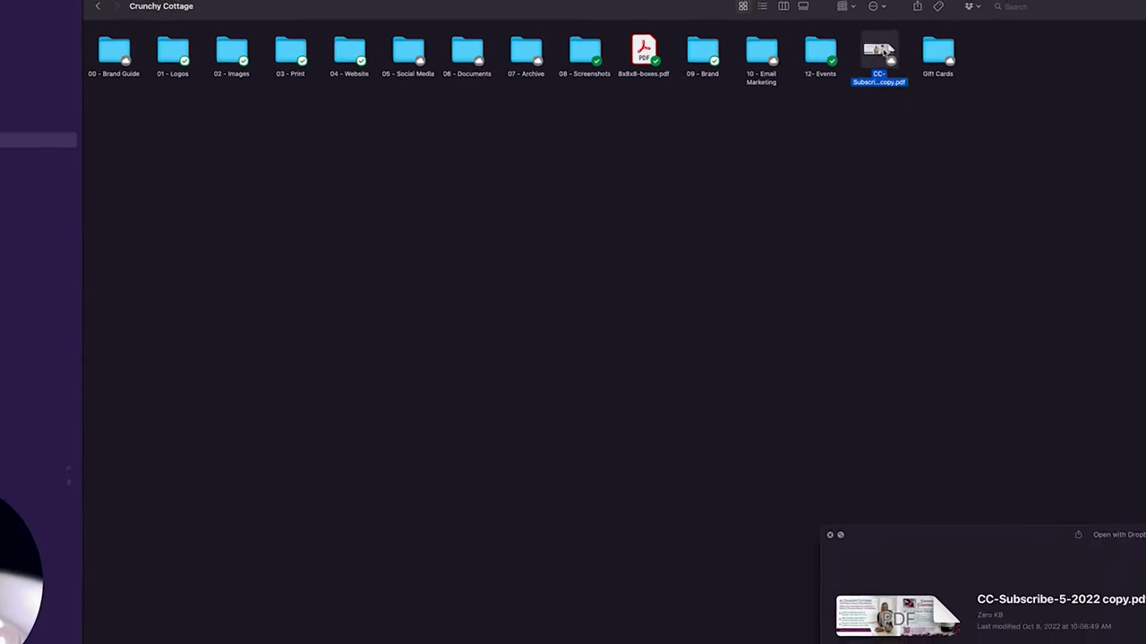
key(space)
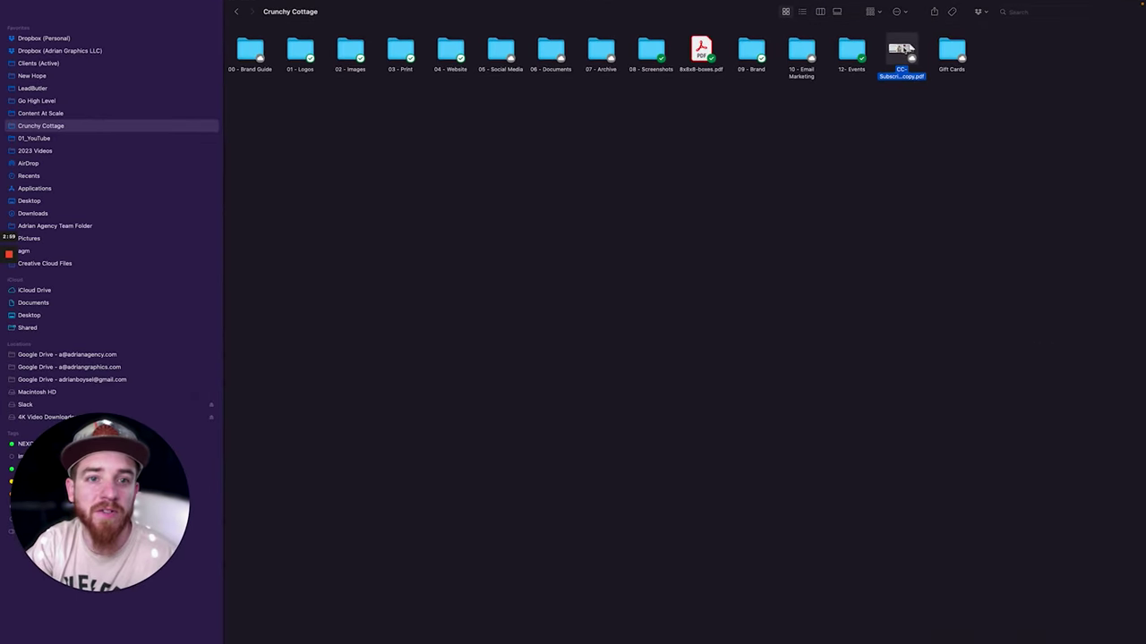
drag(908, 50, 401, 52)
click(684, 260)
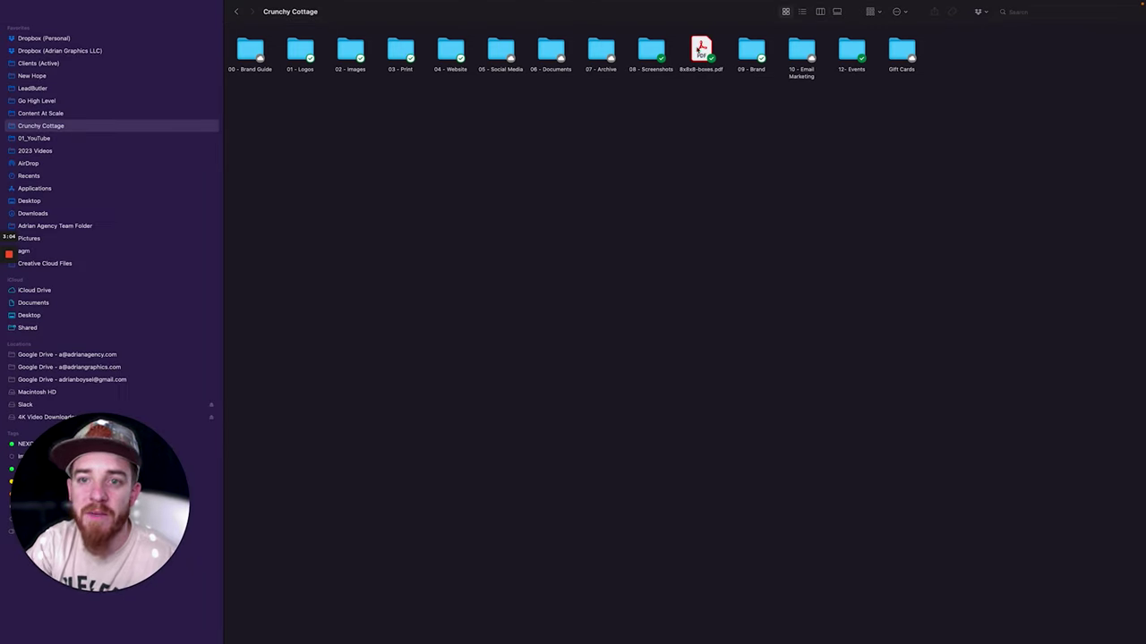
drag(702, 56, 400, 63)
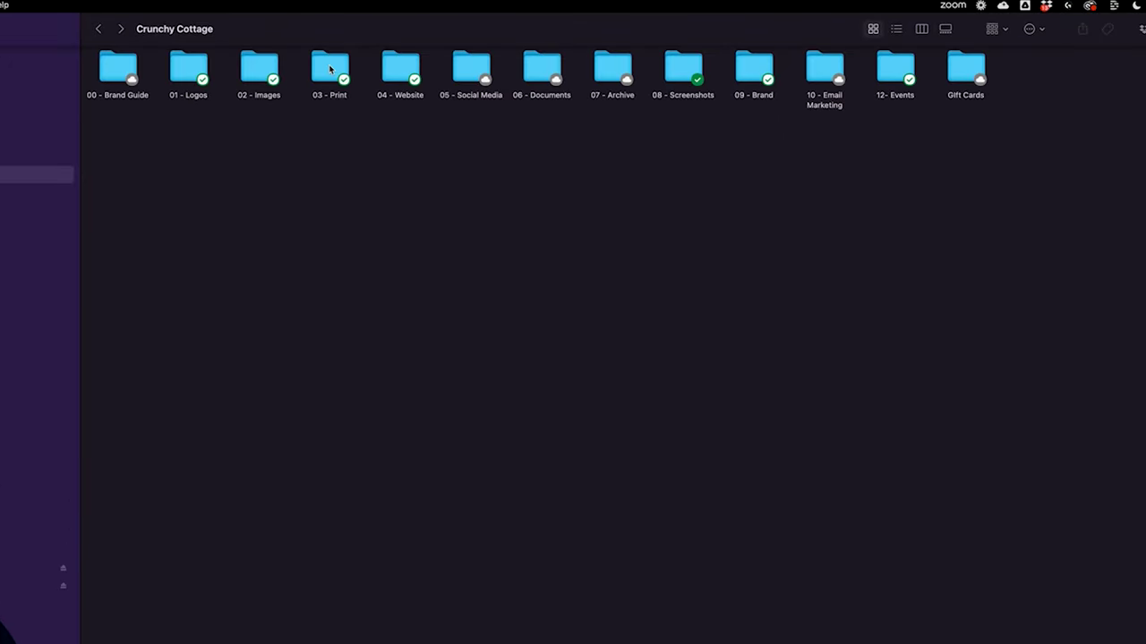
Review the contents of Crunchy Cottage's 03 - Print and 09 - Brand folders.
double_click(330, 69)
click(100, 14)
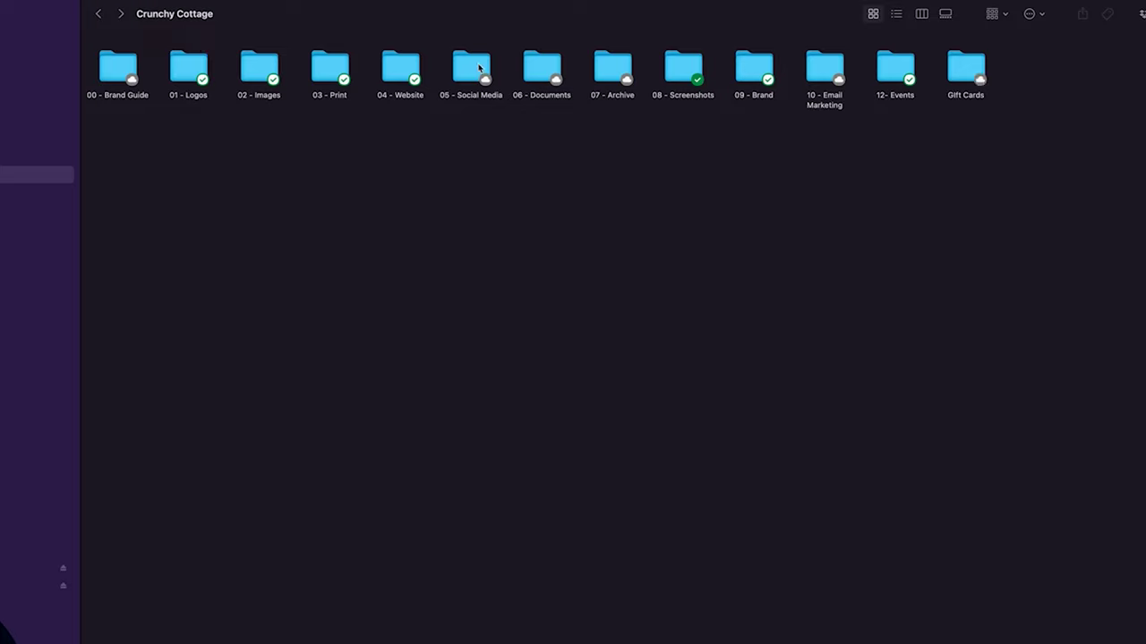
double_click(743, 71)
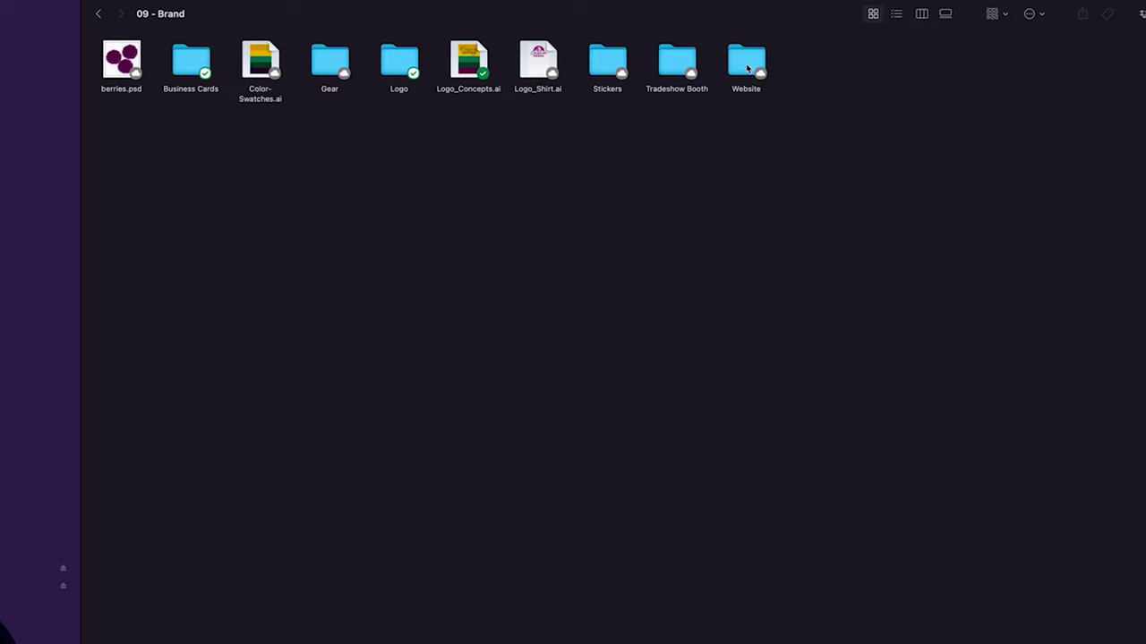
Set the _Template folder in Clients (Active) apart from the other client folders and review its numbered subfolders.
click(40, 86)
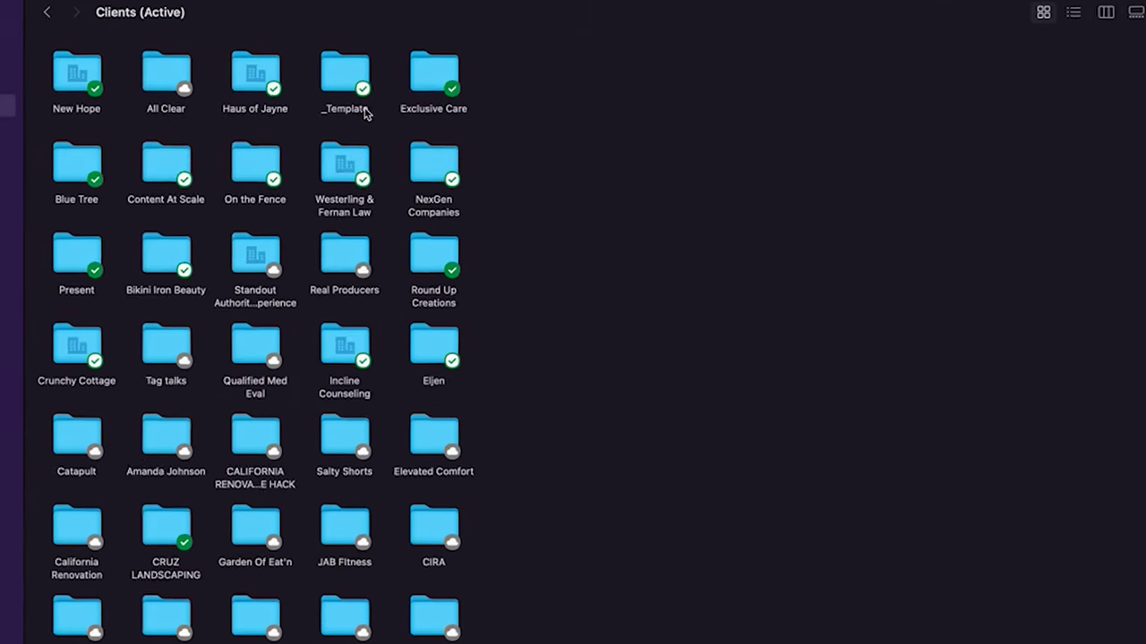
click(347, 81)
drag(344, 79, 635, 166)
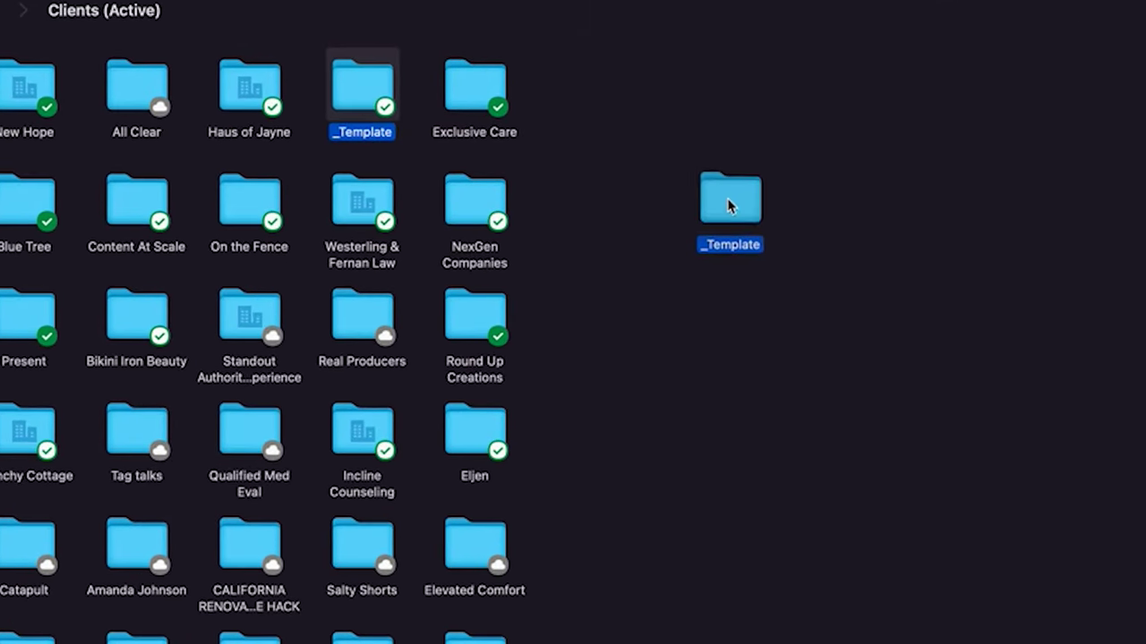
drag(727, 205, 724, 200)
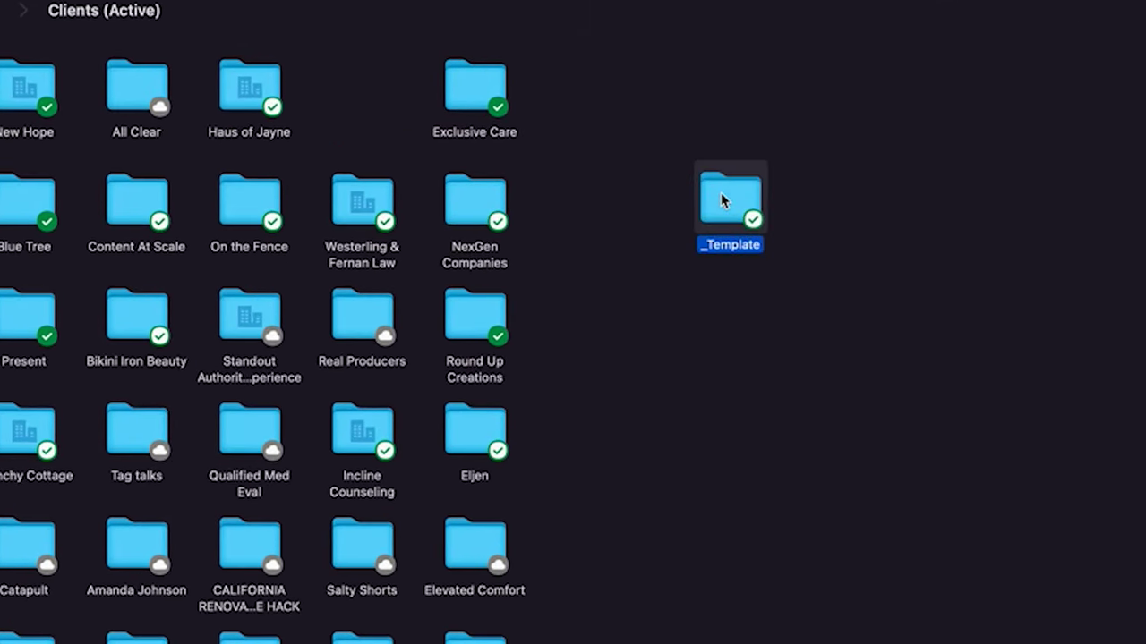
double_click(724, 200)
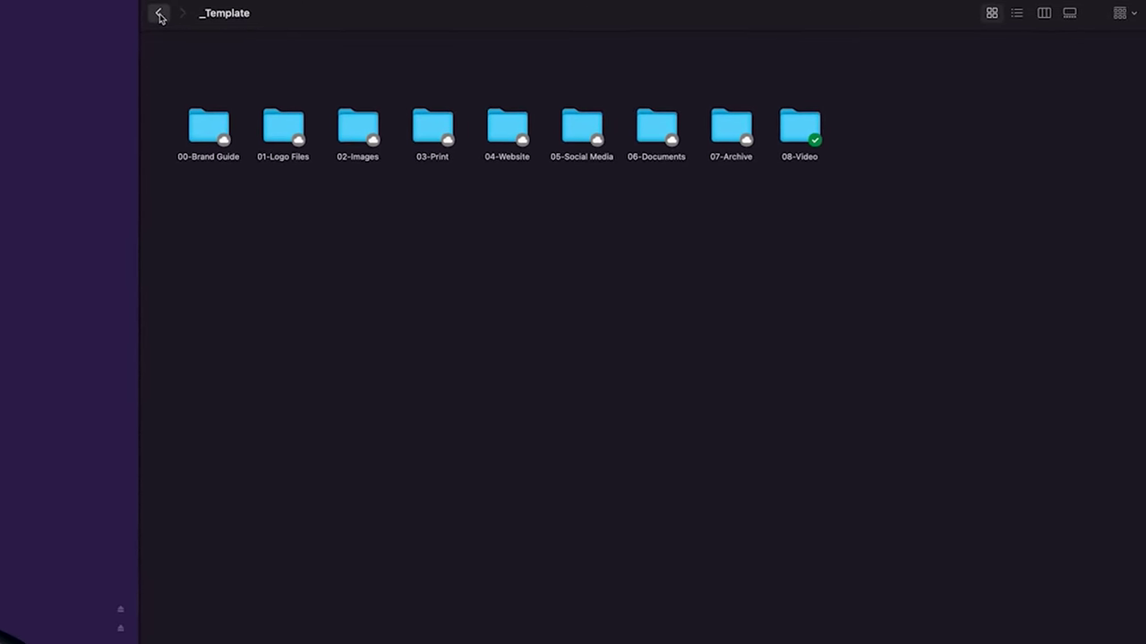
click(160, 16)
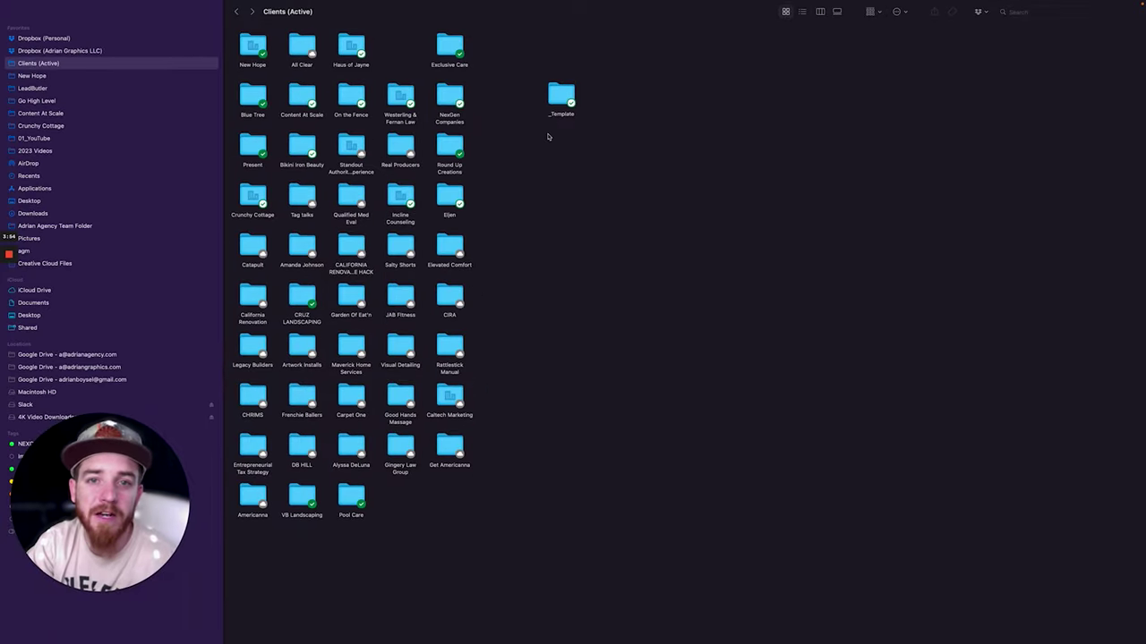
Duplicate the _Template folder and rename the copy "VMV".
click(562, 97)
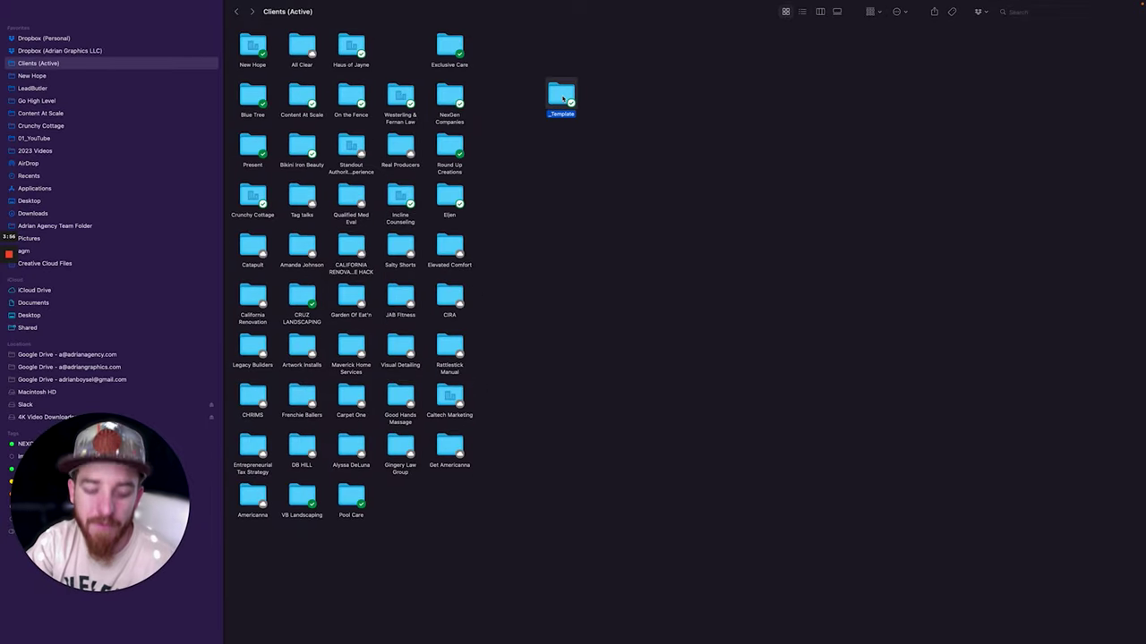
right_click(562, 95)
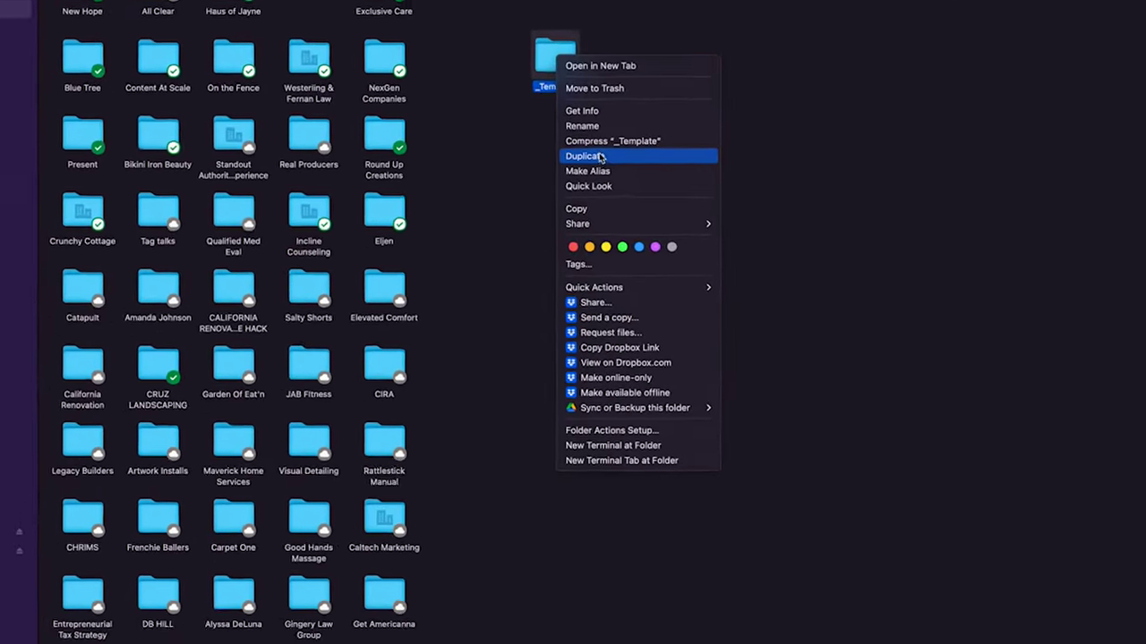
click(600, 157)
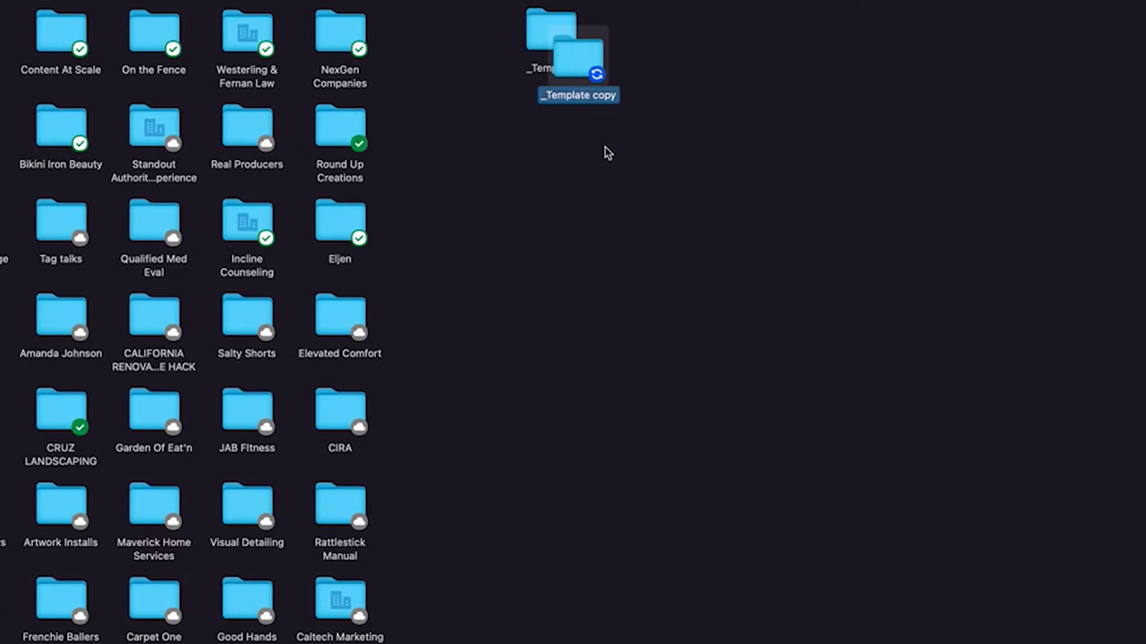
key(Return)
text(VMV)
key(Return)
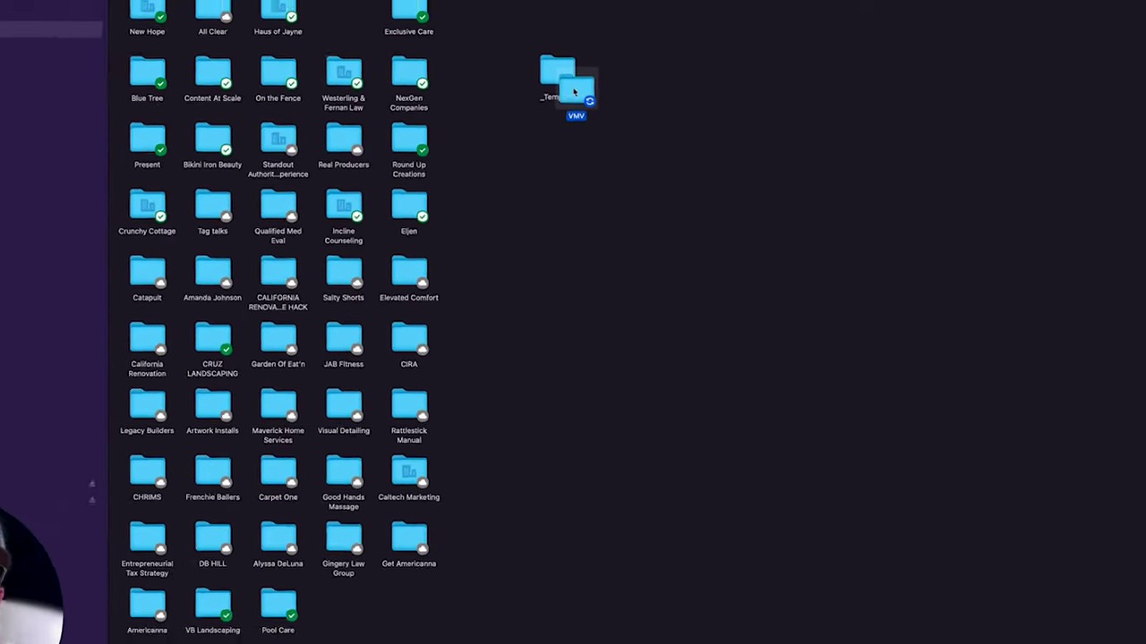
Check the subfolders inside VMV and line up the VMV and _Template folders with the first row of client folders.
double_click(488, 190)
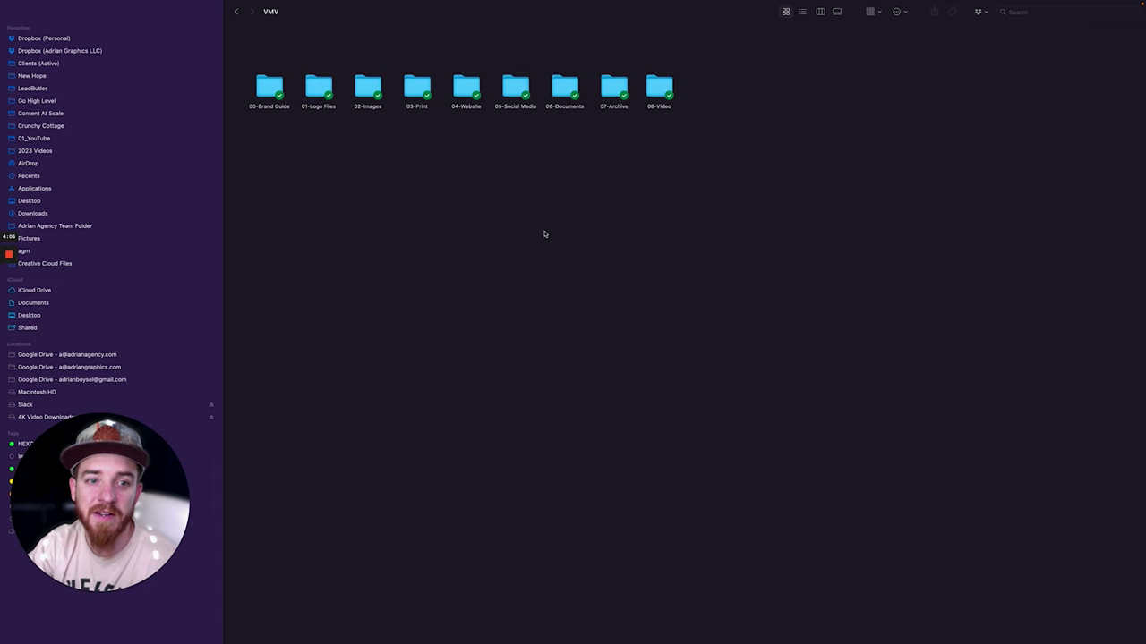
click(235, 11)
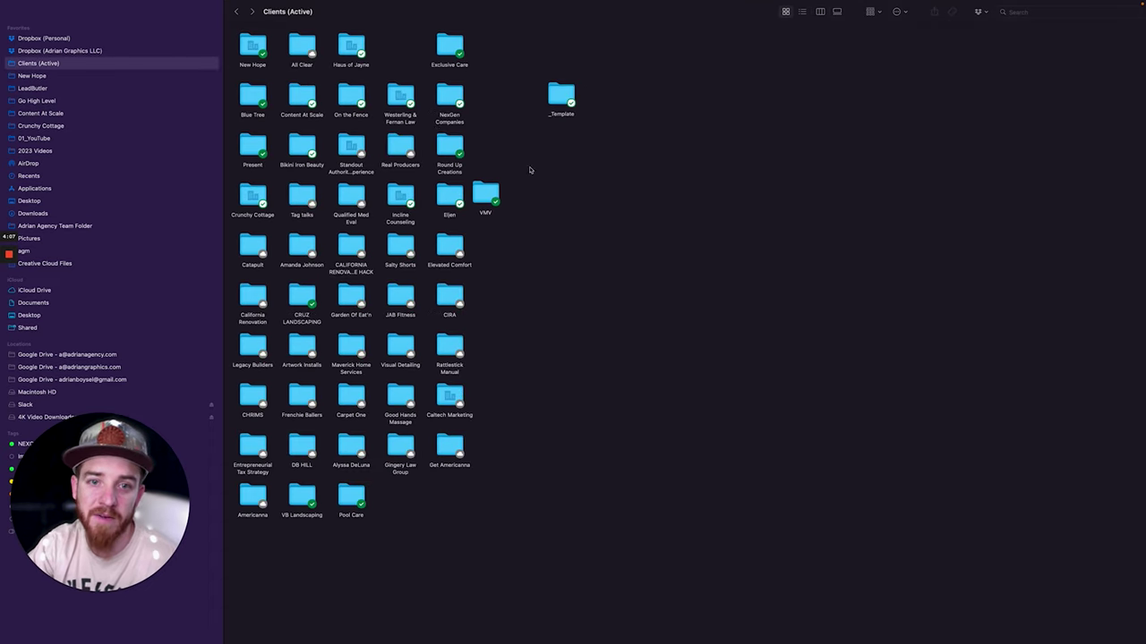
drag(486, 192, 557, 93)
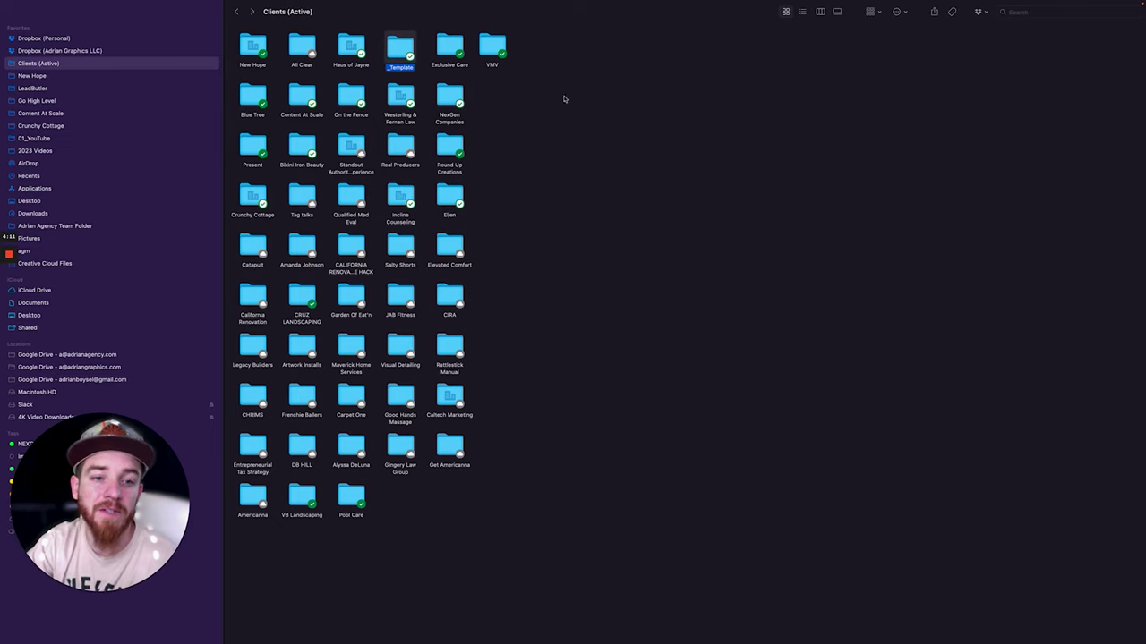